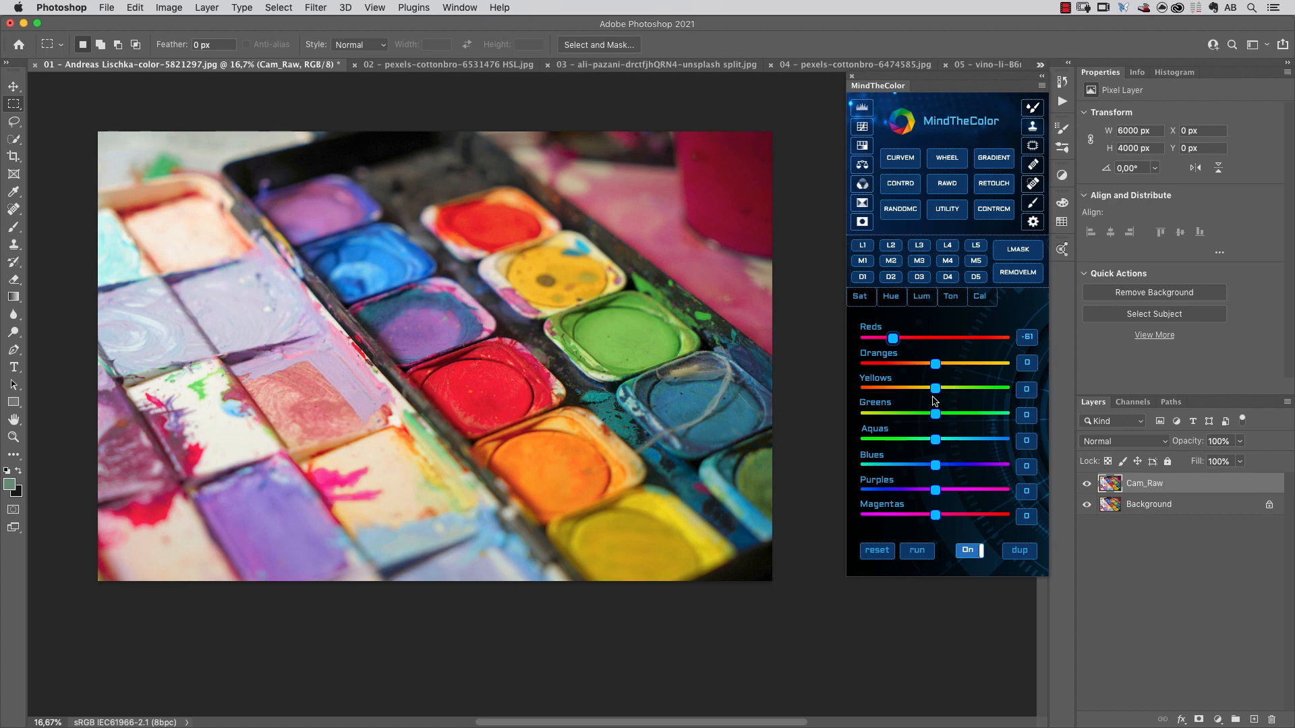
Shift the hue of the yellows to -51 and the greens to -71 in the paint box photo.
{"action": "left_click_drag", "start_coordinate": [935, 389], "coordinate": [900, 389]}
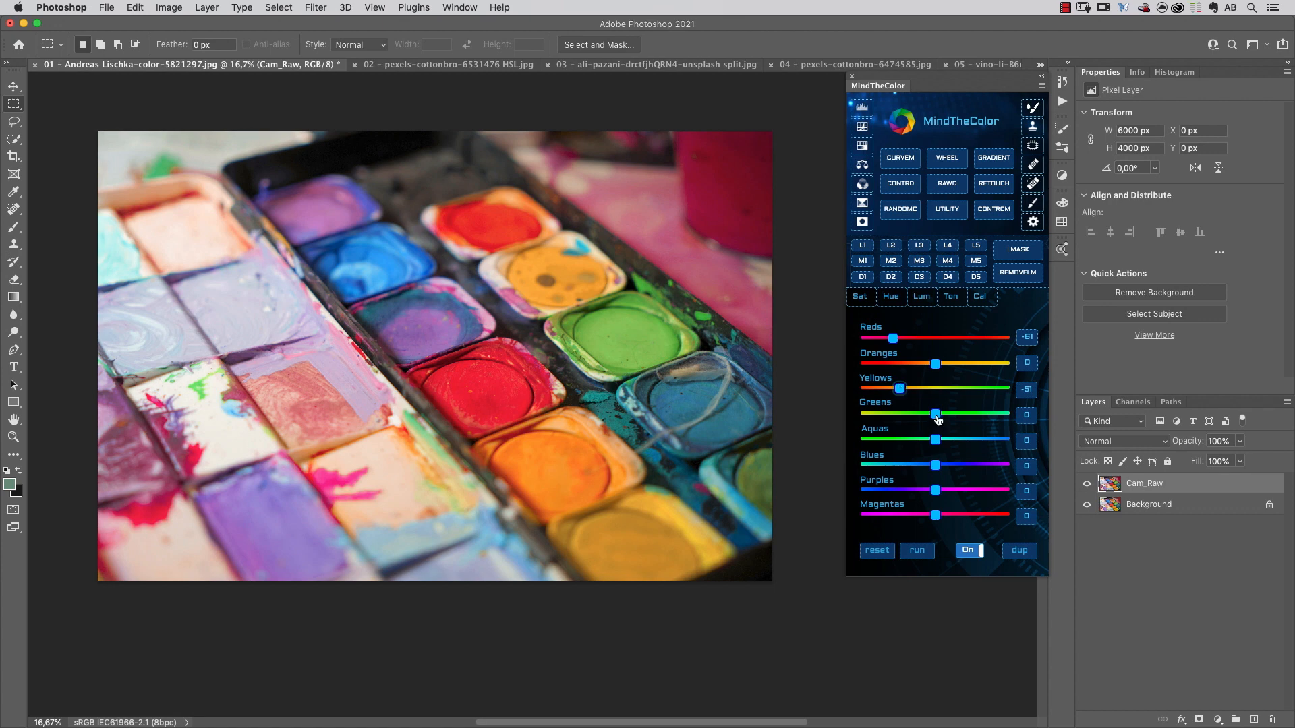
{"action": "left_click_drag", "start_coordinate": [937, 420], "coordinate": [888, 420]}
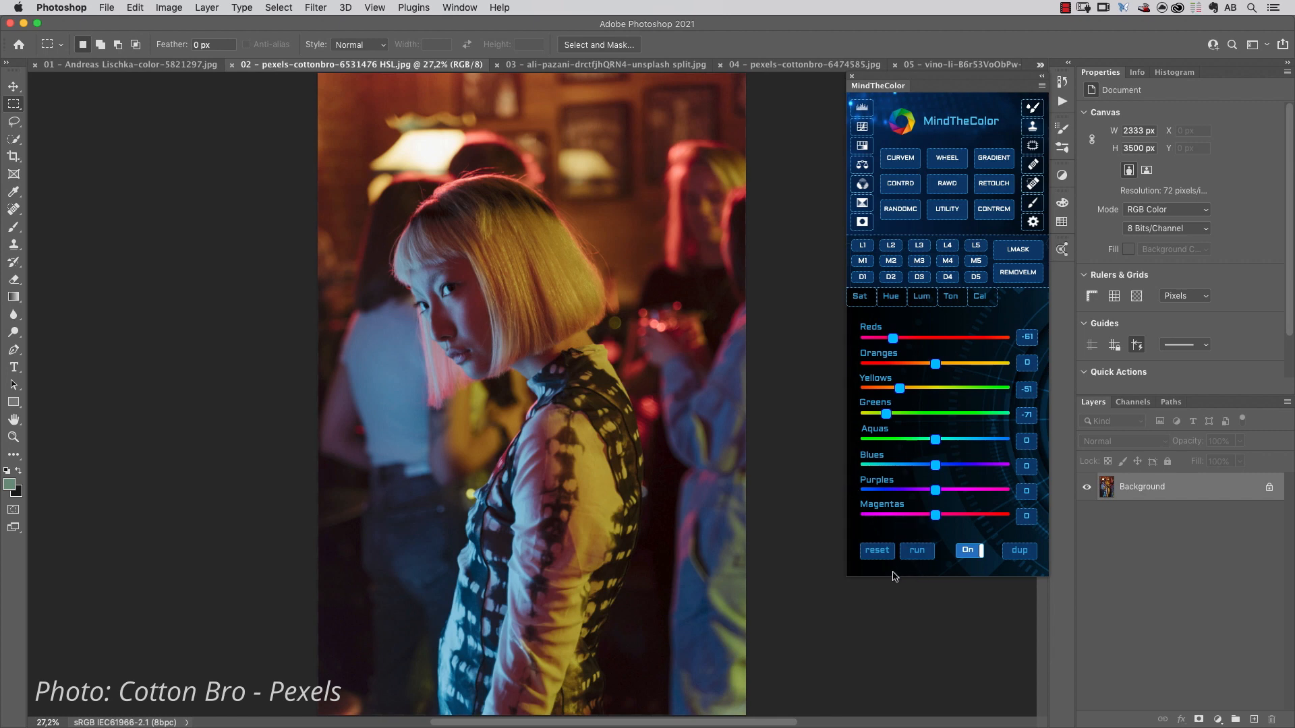
Reset the color sliders for the nightclub portrait and set the saturation of the blues to 40 and the aquas to 31.
{"action": "left_click", "coordinate": [877, 550]}
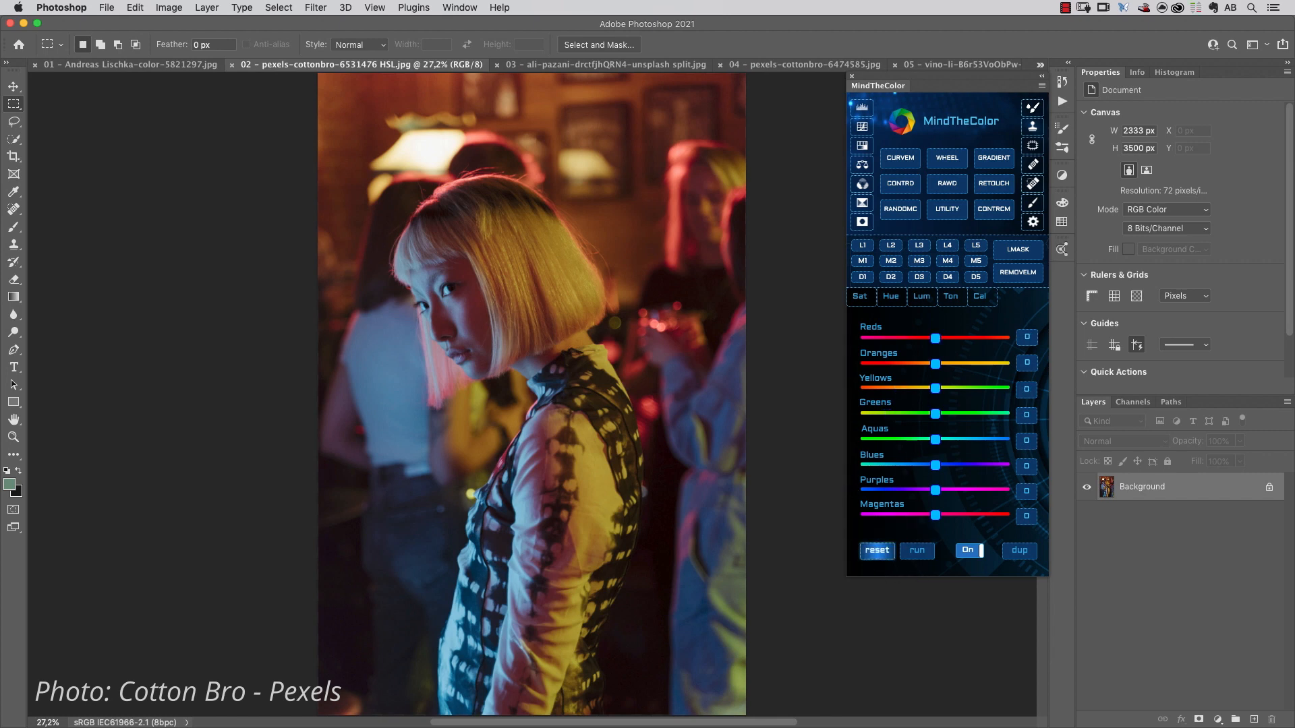
{"action": "left_click", "coordinate": [861, 297]}
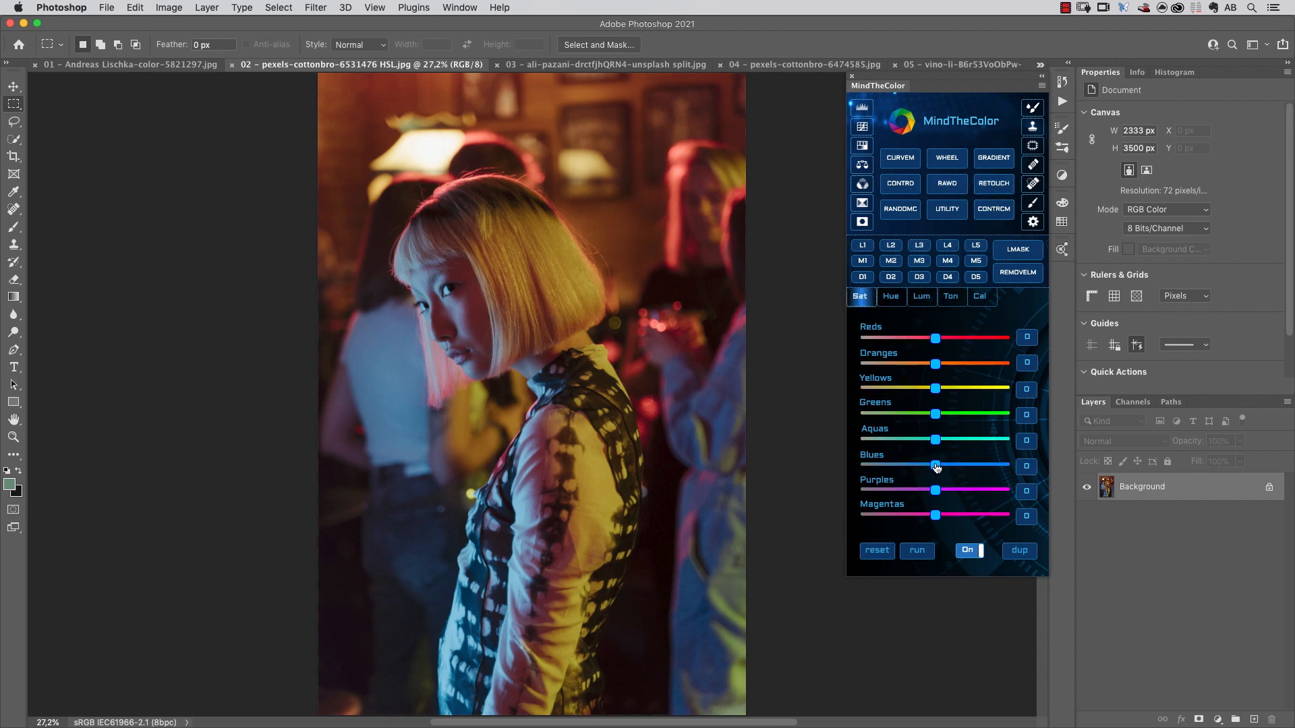
{"action": "left_click_drag", "start_coordinate": [936, 465], "coordinate": [957, 441]}
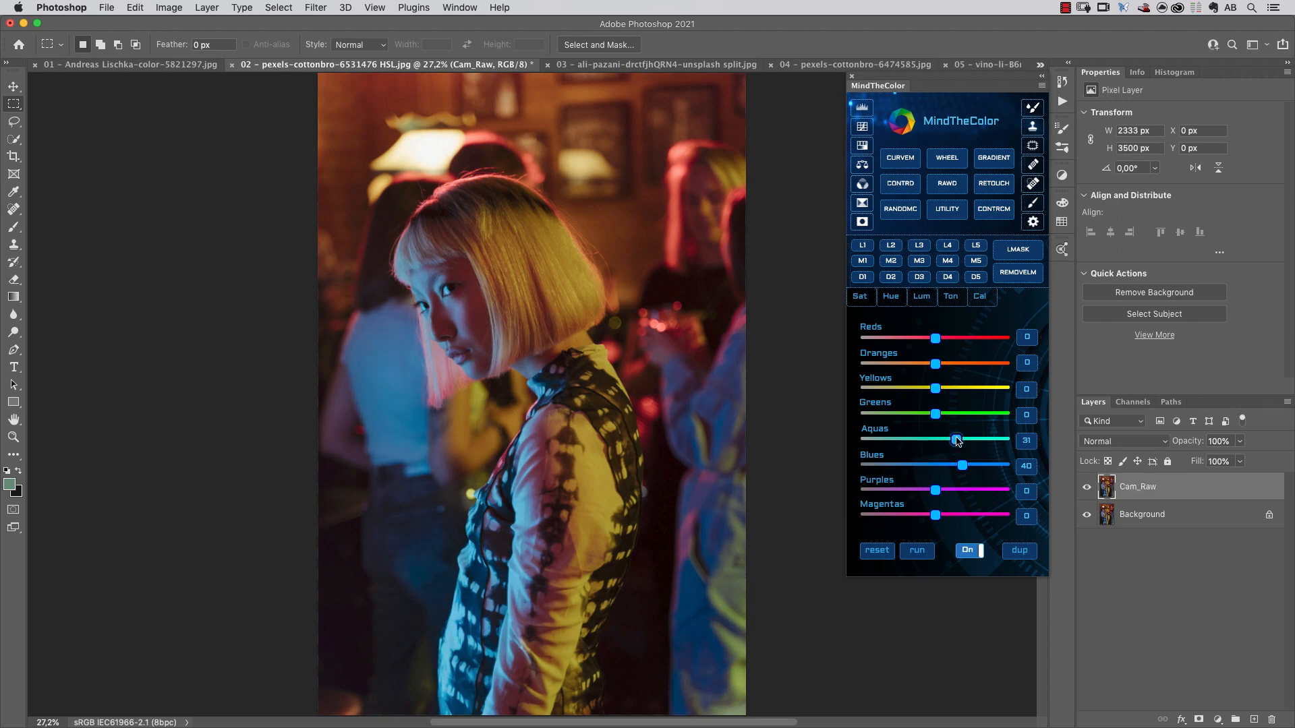
Set the portrait's hue values to -36 for oranges, -19 for yellows and 21 for blues.
{"action": "left_click", "coordinate": [891, 302]}
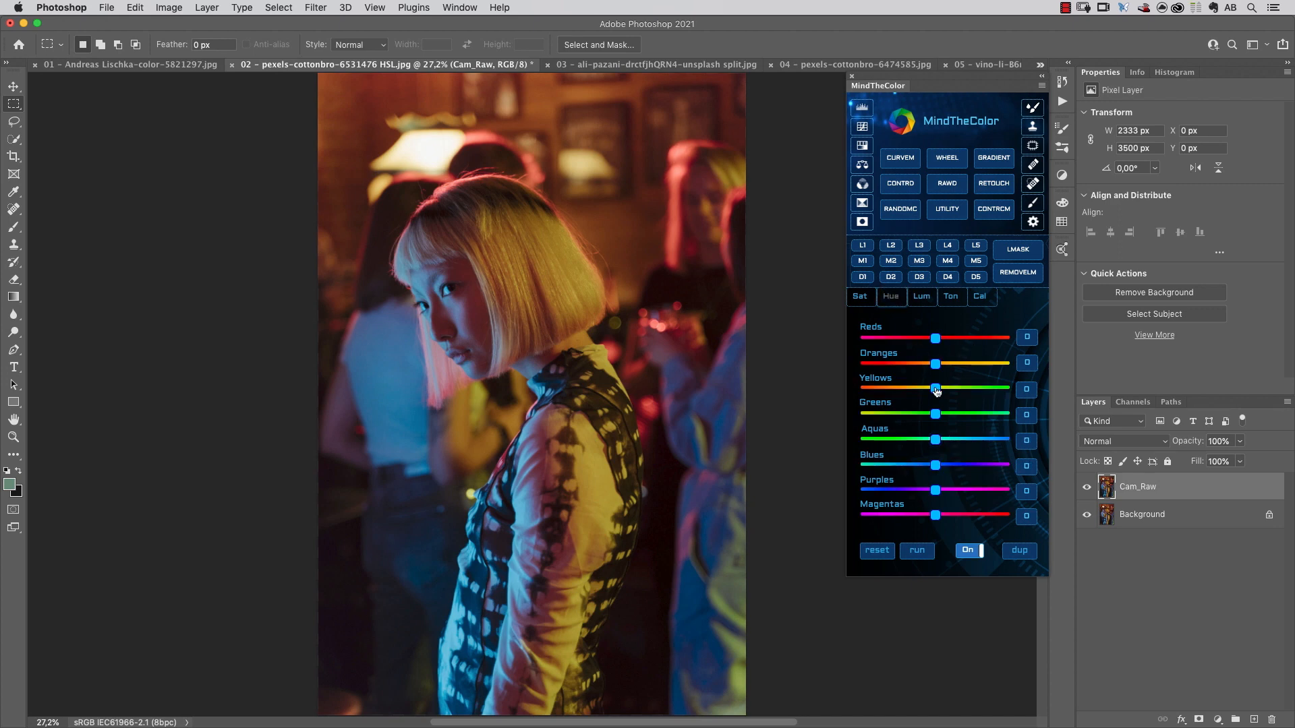
{"action": "left_click_drag", "start_coordinate": [935, 364], "coordinate": [911, 365]}
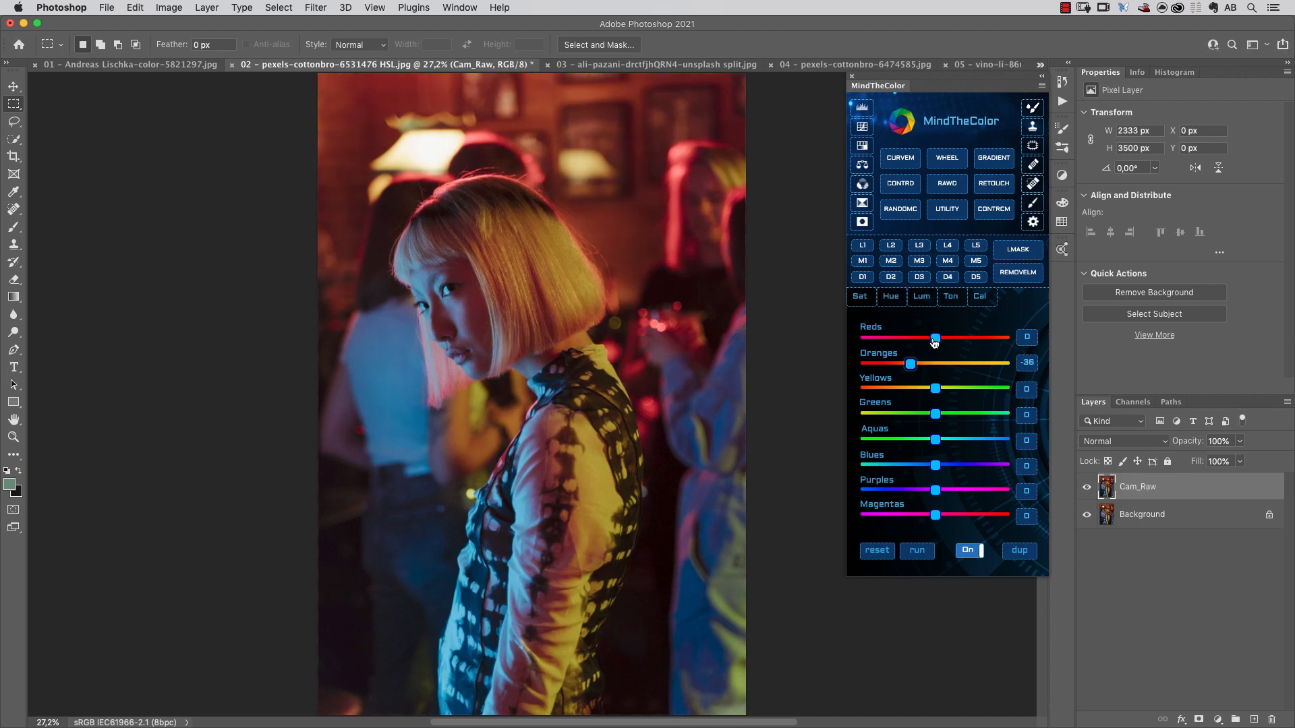
{"action": "left_click_drag", "start_coordinate": [935, 389], "coordinate": [922, 386]}
{"action": "left_click_drag", "start_coordinate": [937, 466], "coordinate": [951, 466]}
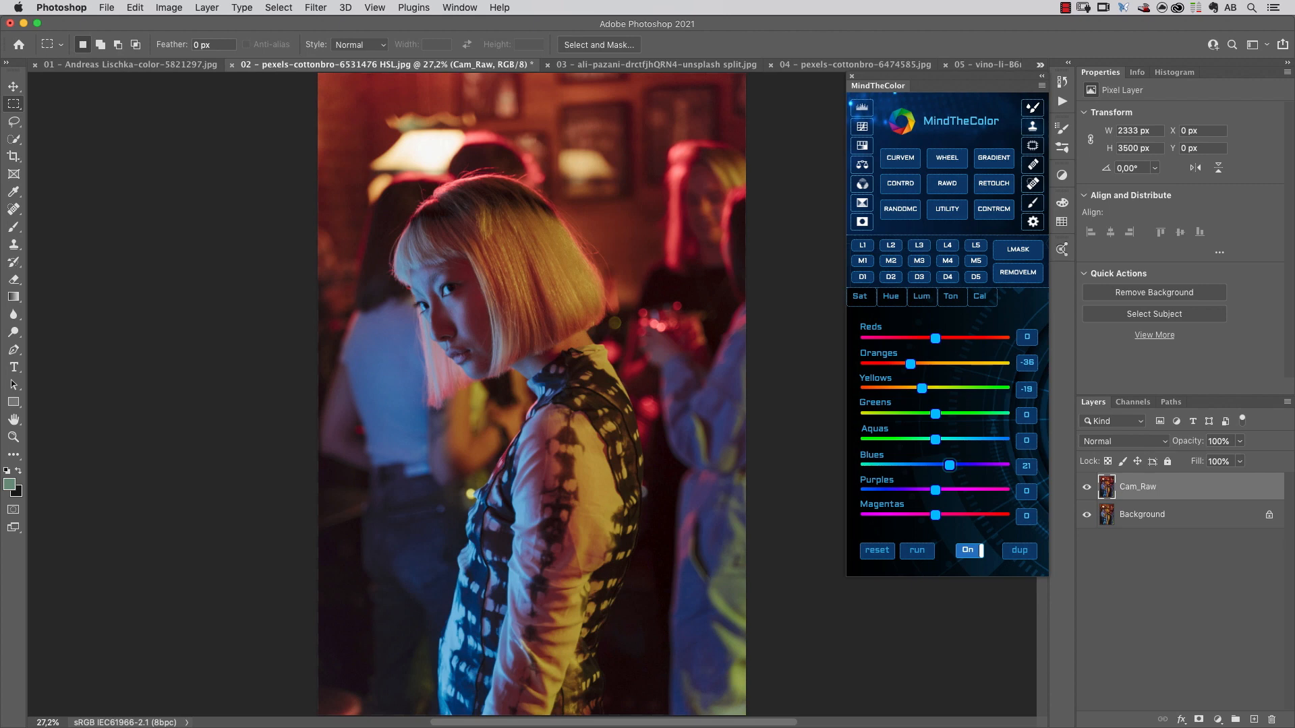
Set the luminance of the blues to -34 and increase the saturation of the oranges and yellows.
{"action": "left_click", "coordinate": [914, 305]}
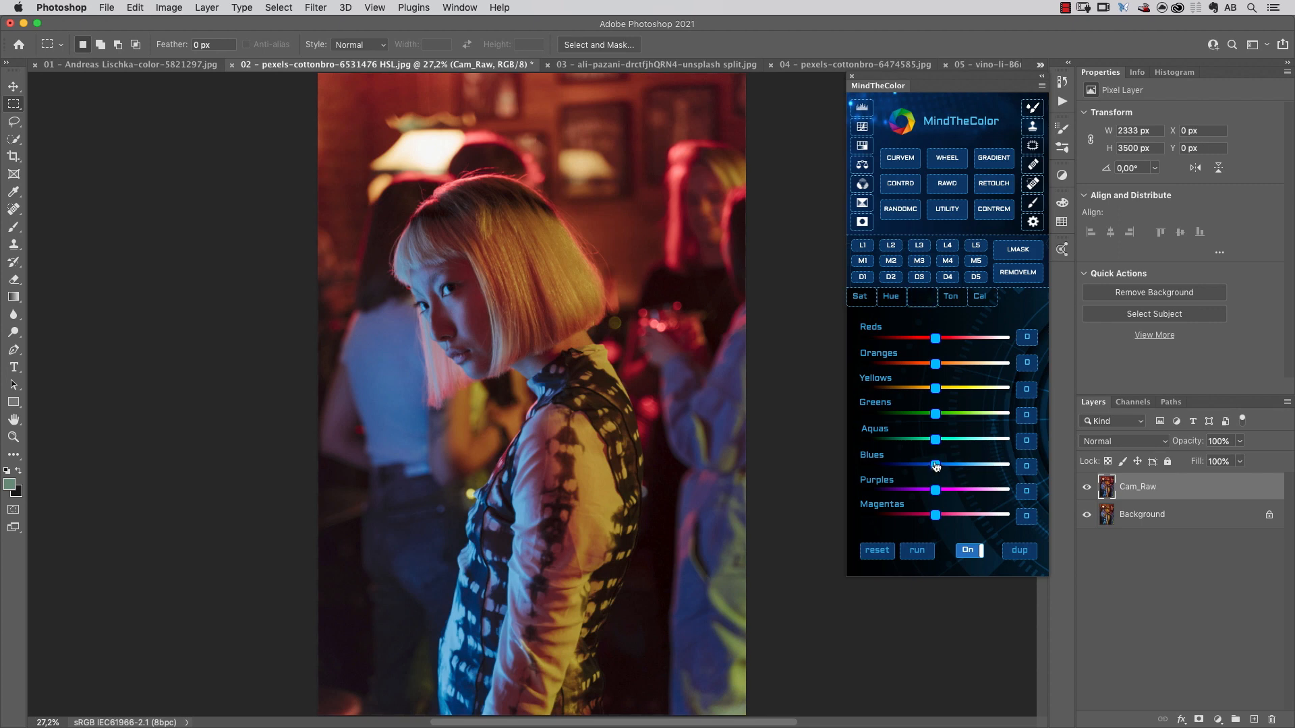
{"action": "left_click_drag", "start_coordinate": [936, 465], "coordinate": [920, 465]}
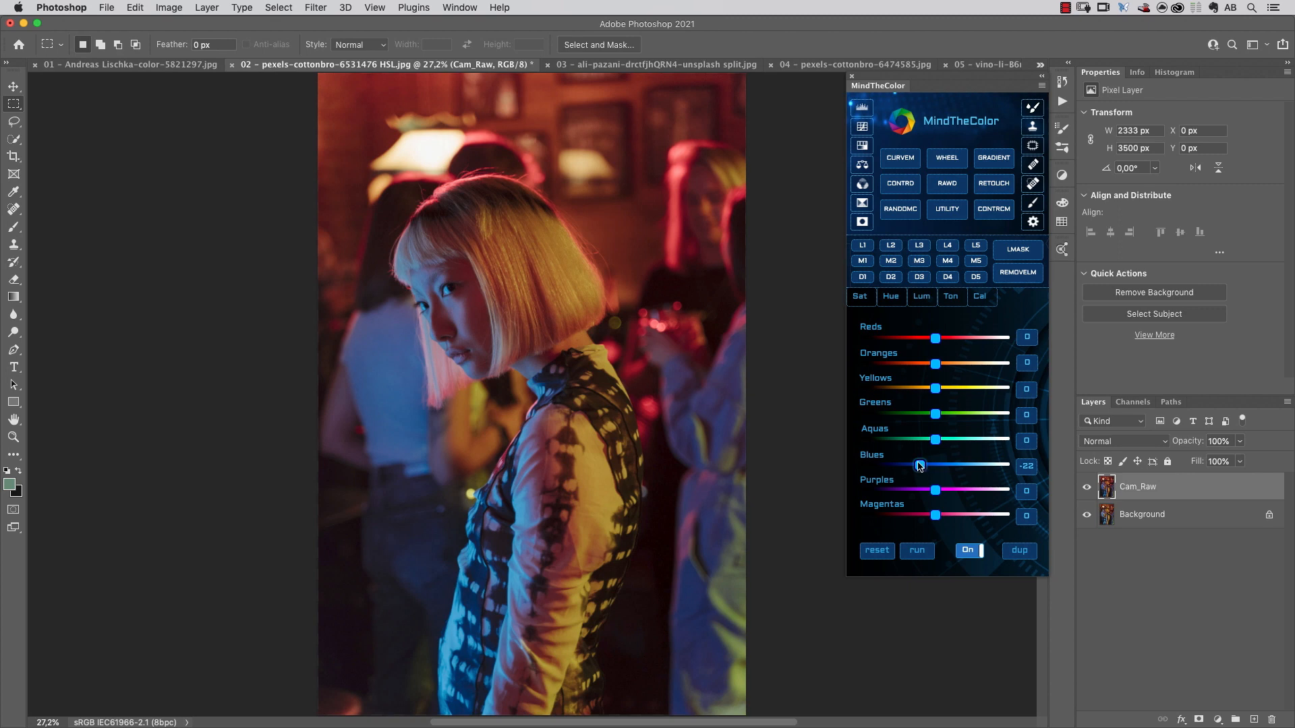
{"action": "left_click_drag", "start_coordinate": [921, 465], "coordinate": [914, 465]}
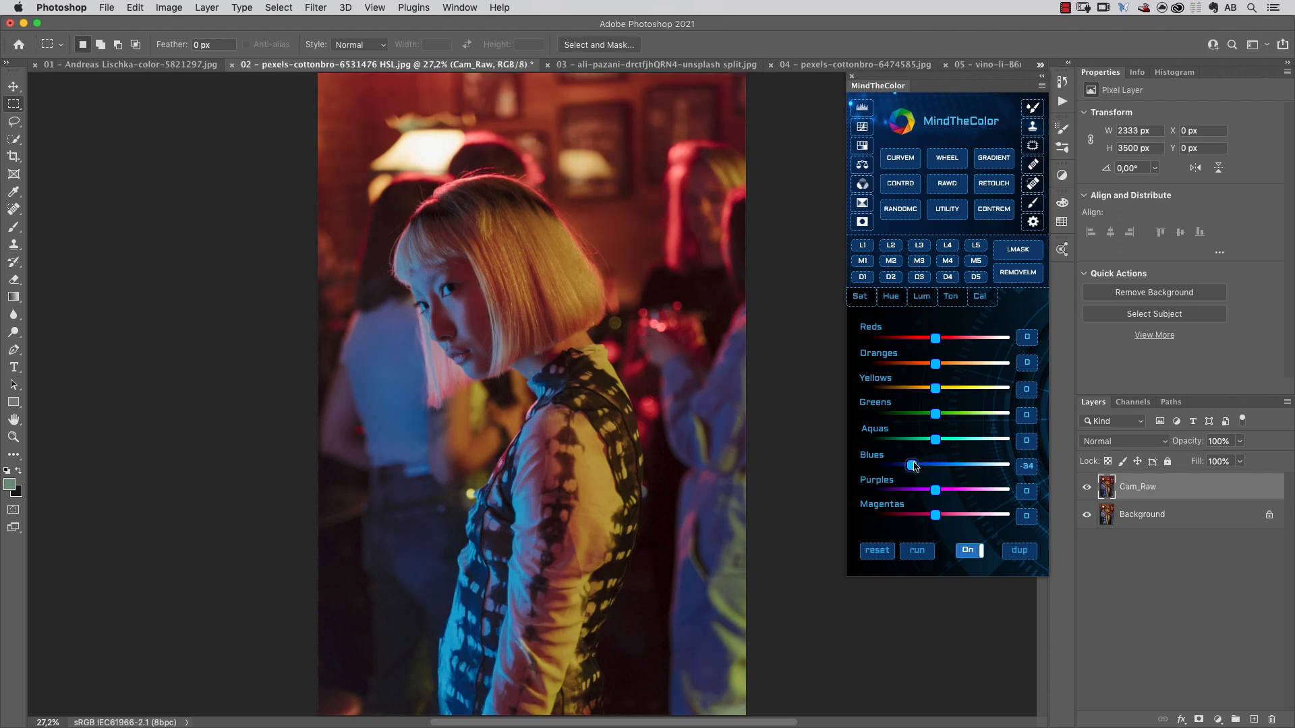
{"action": "left_click", "coordinate": [863, 302]}
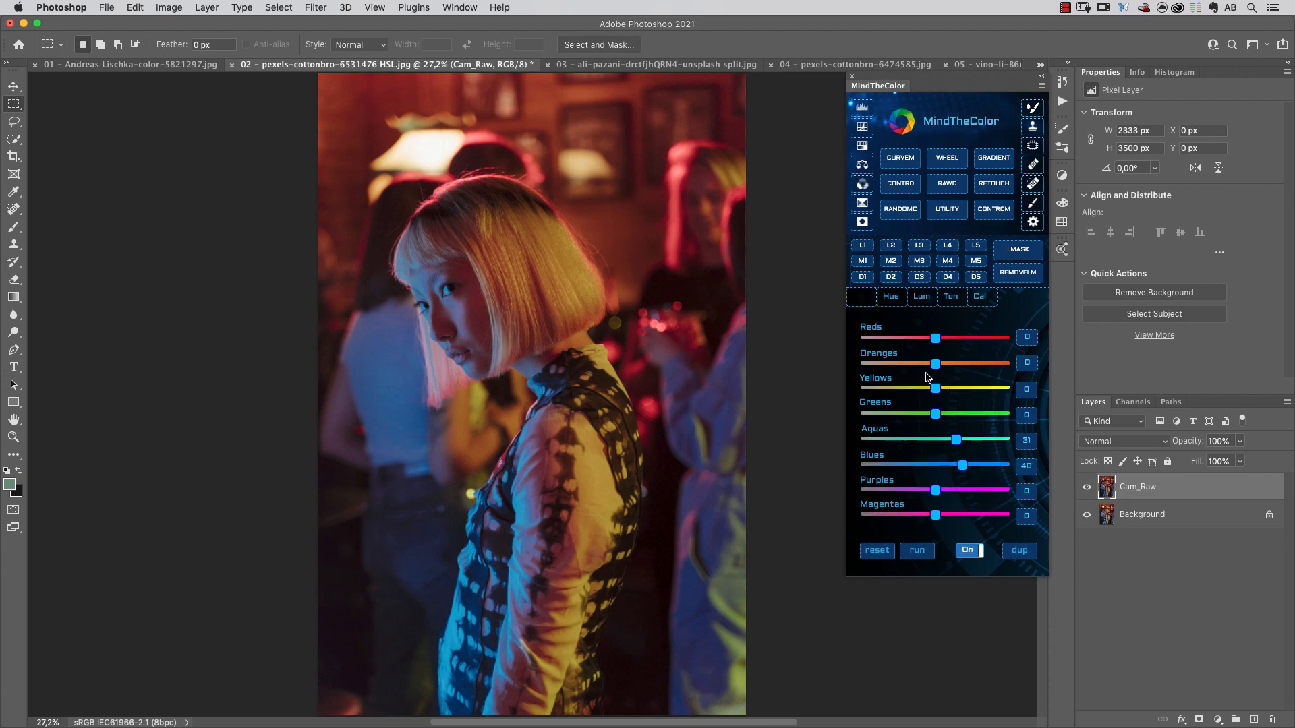
{"action": "left_click_drag", "start_coordinate": [934, 364], "coordinate": [958, 389]}
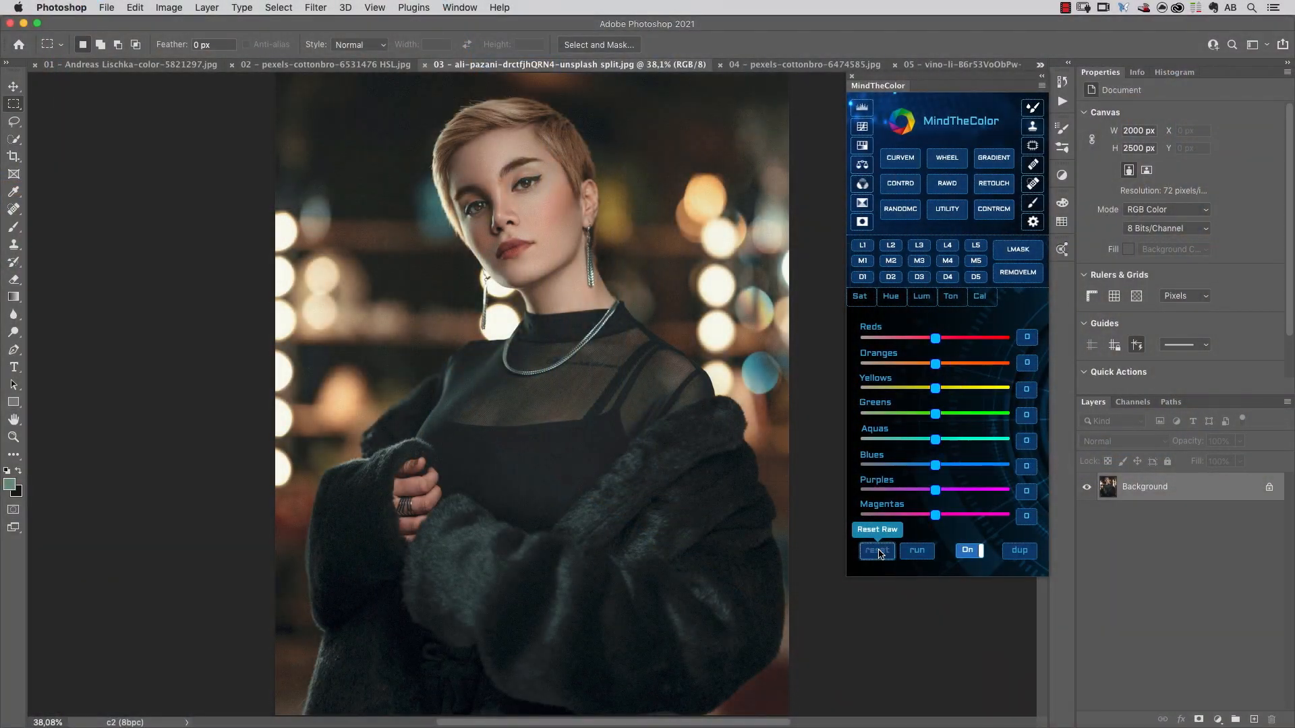
Split-tone the shadows of the fur coat portrait with hue 173 and saturation 20.
{"action": "left_click", "coordinate": [953, 298]}
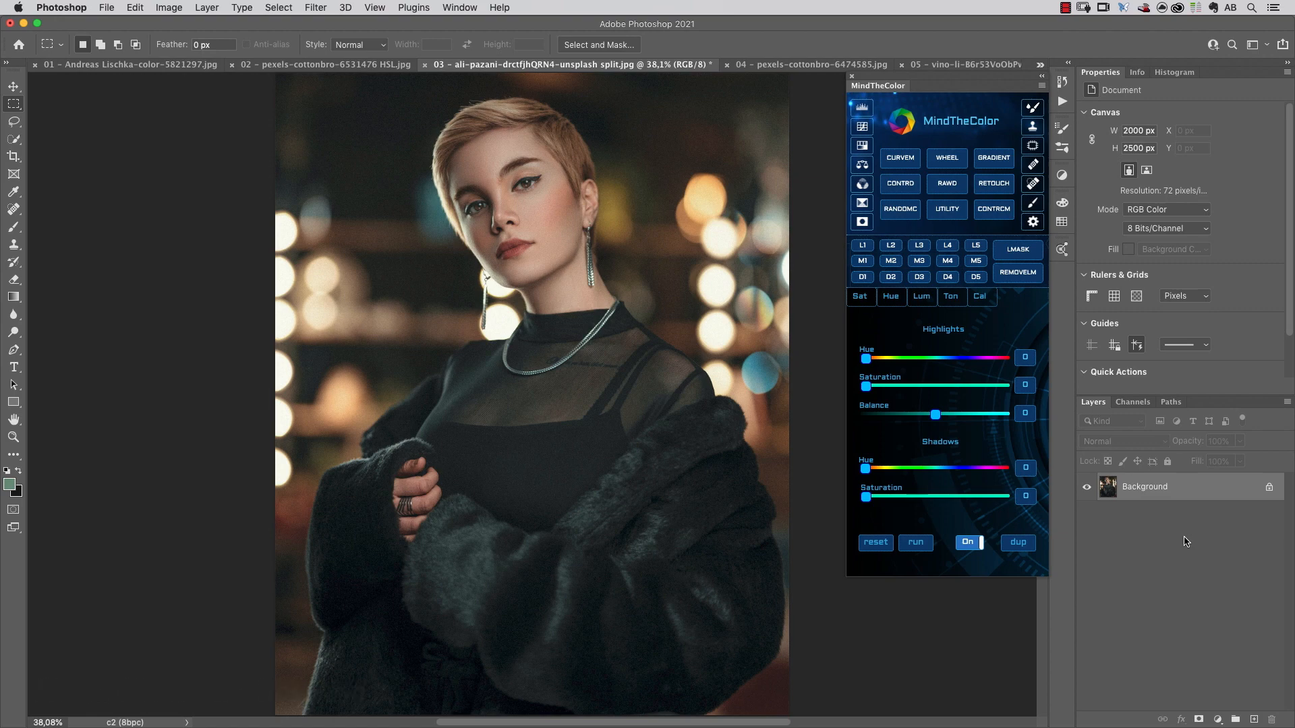
{"action": "left_click_drag", "start_coordinate": [866, 500], "coordinate": [920, 501]}
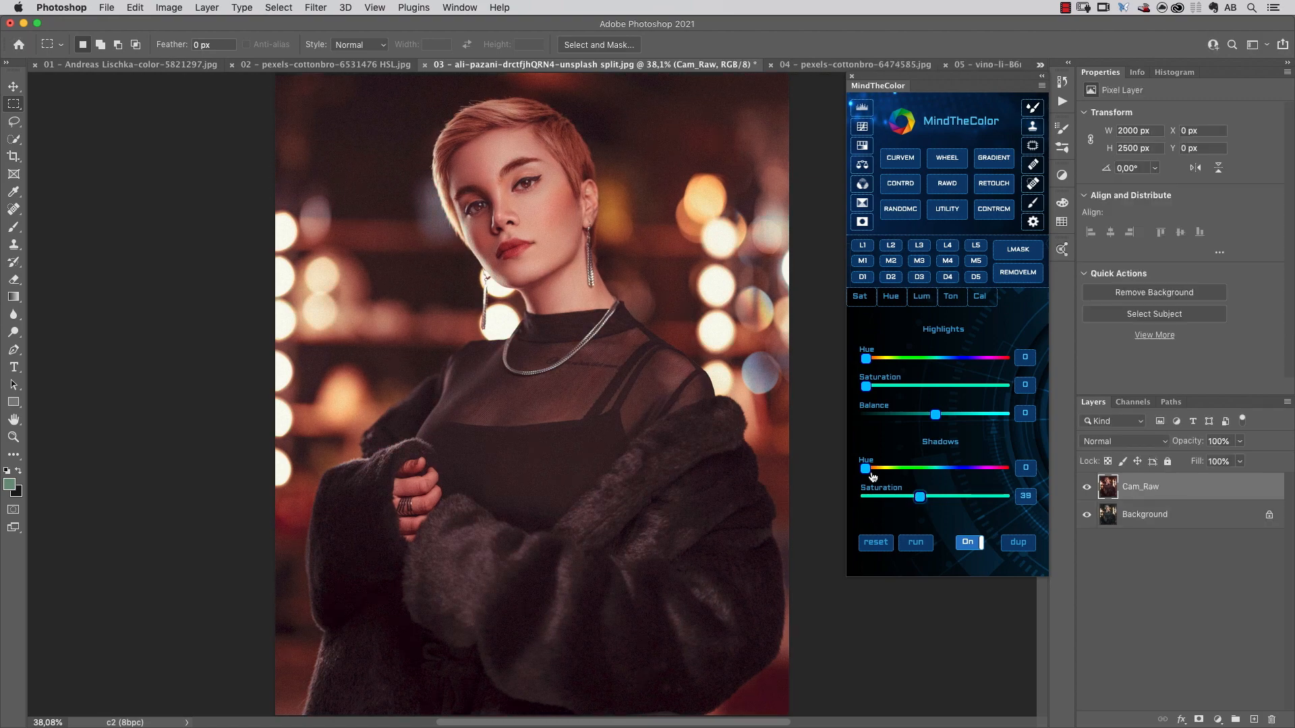
{"action": "left_click_drag", "start_coordinate": [866, 474], "coordinate": [933, 471]}
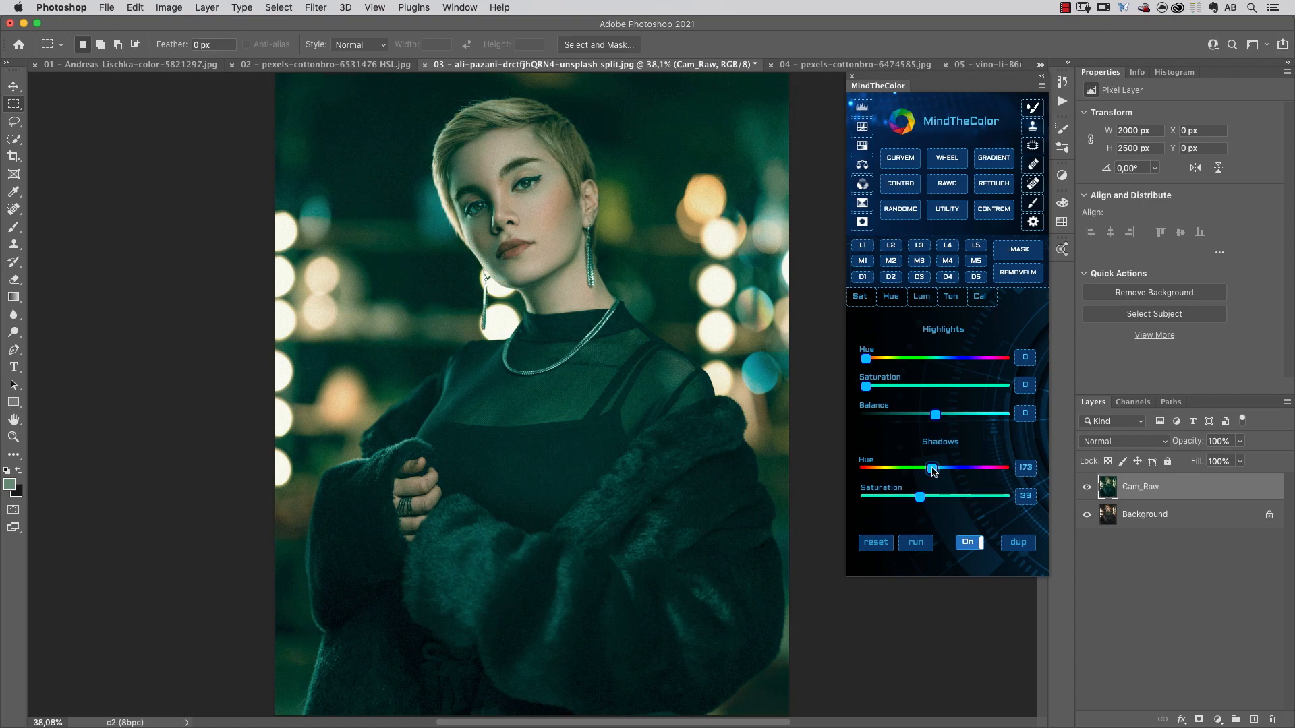
{"action": "left_click_drag", "start_coordinate": [919, 497], "coordinate": [894, 497]}
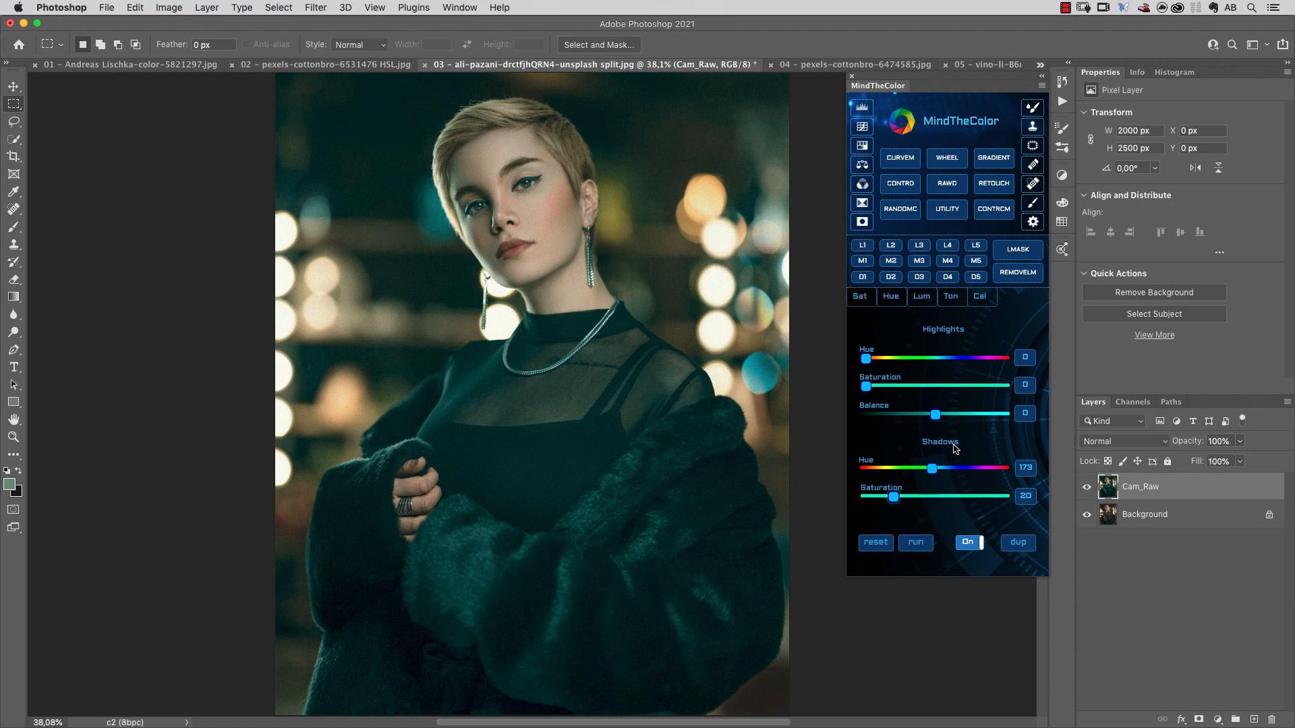
Tone the highlights with hue 49 and saturation 43, and compare the result with the original photo.
{"action": "left_click_drag", "start_coordinate": [870, 390], "coordinate": [916, 388]}
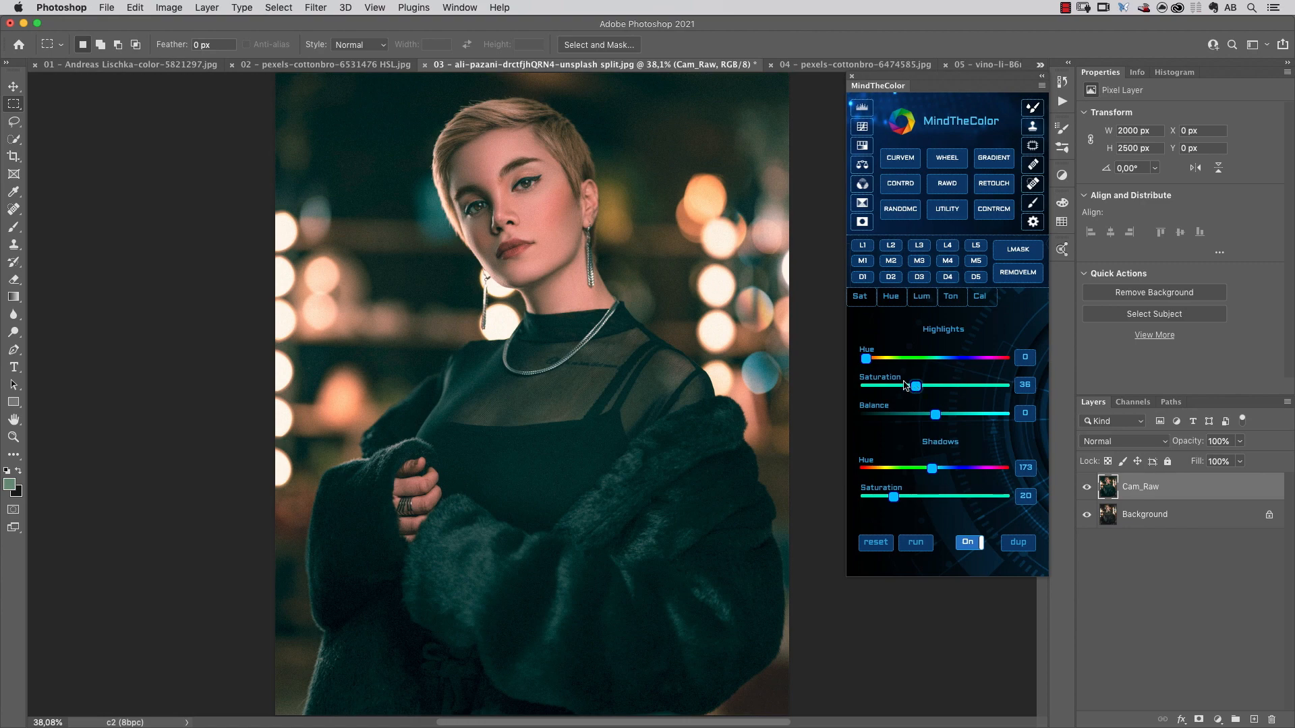
{"action": "left_click_drag", "start_coordinate": [867, 360], "coordinate": [887, 362]}
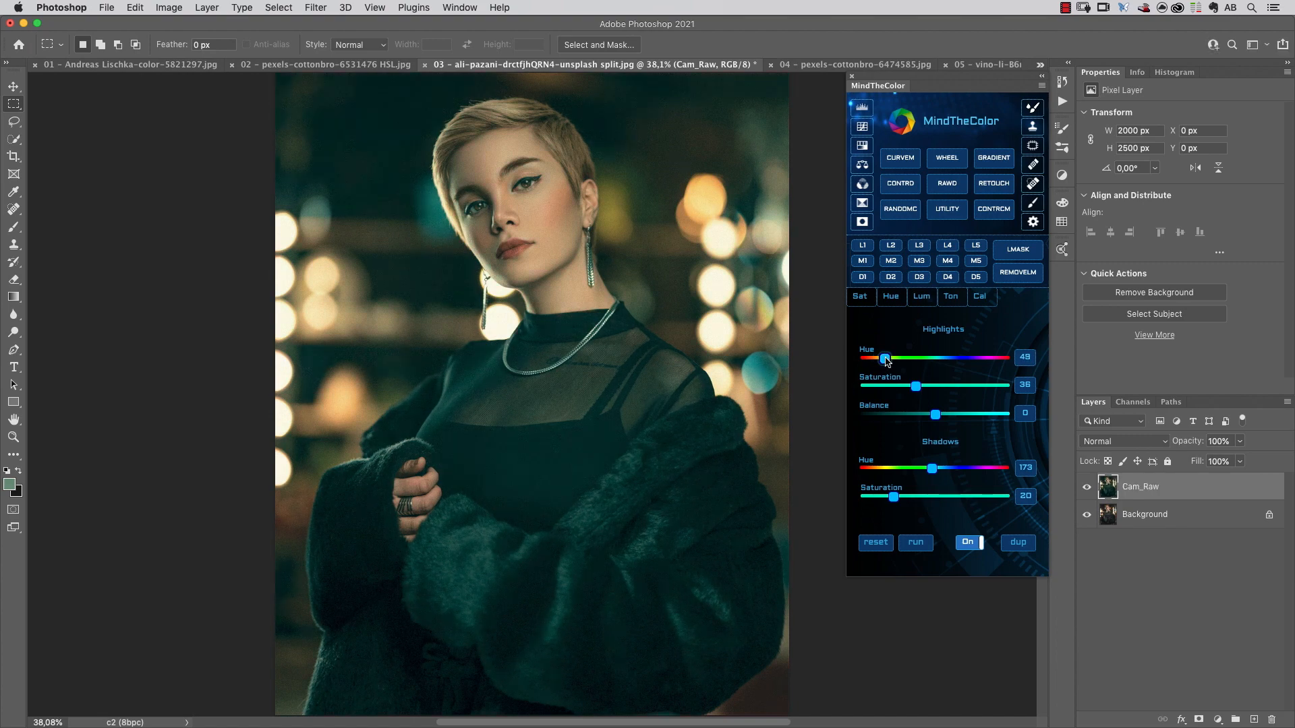
{"action": "left_click", "coordinate": [925, 386]}
{"action": "left_click", "coordinate": [1086, 487]}
{"action": "left_click", "coordinate": [1087, 487]}
Try a shadow saturation of 15 with the toning balance shifted to a strongly negative value.
{"action": "left_click_drag", "start_coordinate": [894, 497], "coordinate": [887, 498]}
{"action": "left_click_drag", "start_coordinate": [934, 416], "coordinate": [917, 416]}
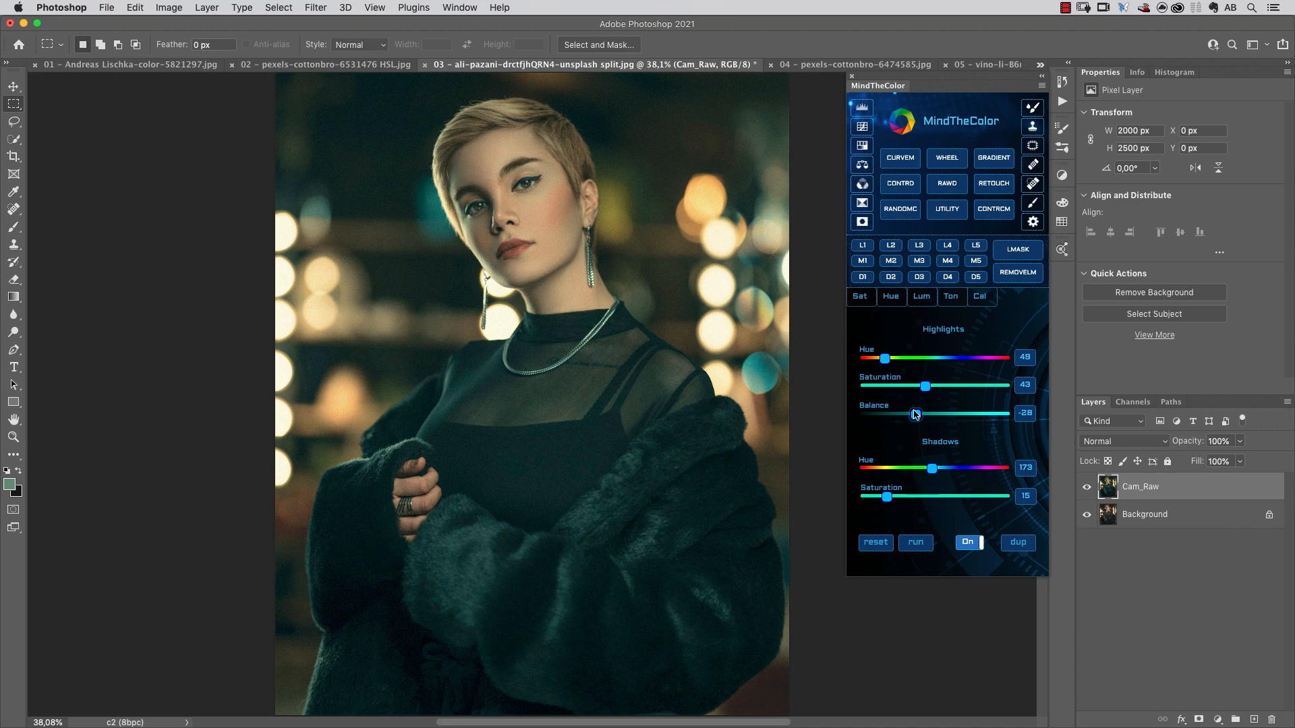
{"action": "left_click_drag", "start_coordinate": [915, 415], "coordinate": [892, 415]}
Set the highlight saturation to 75, the balance to 46 and the shadow saturation to 20, and compare with the original.
{"action": "left_click_drag", "start_coordinate": [925, 388], "coordinate": [971, 388]}
{"action": "left_click_drag", "start_coordinate": [892, 418], "coordinate": [974, 416]}
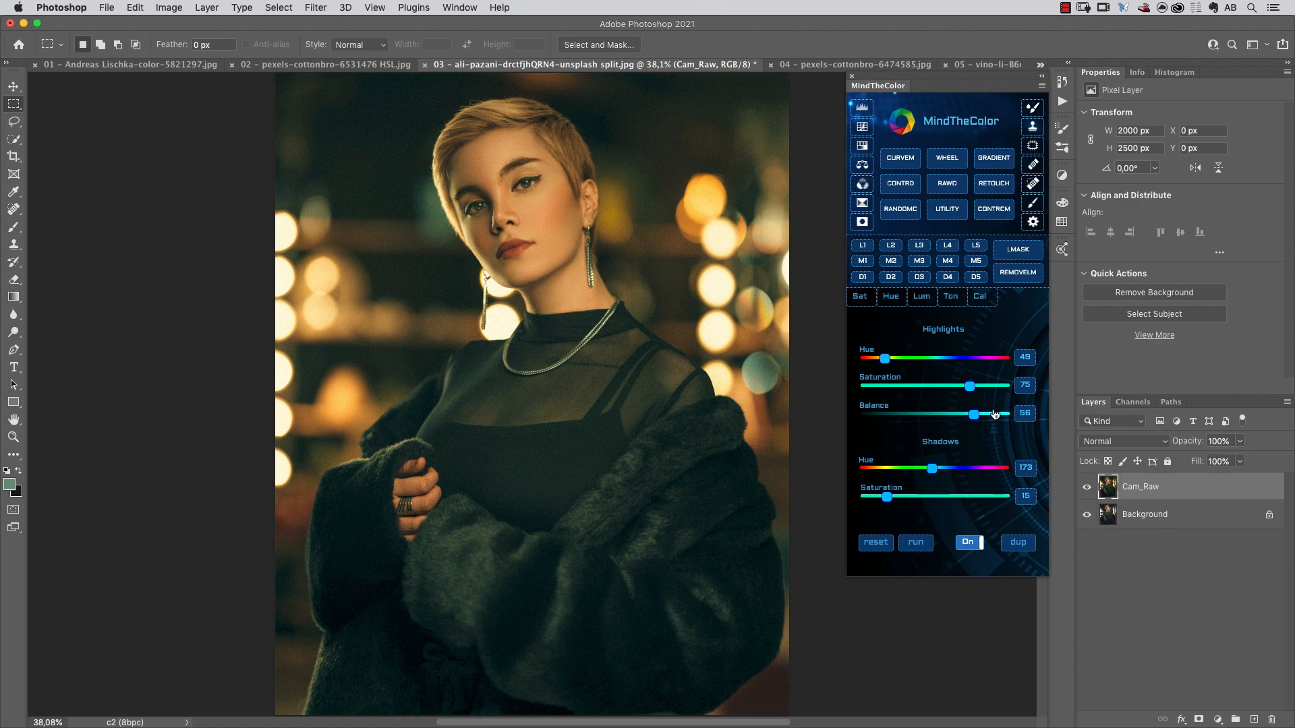
{"action": "left_click_drag", "start_coordinate": [974, 416], "coordinate": [967, 416]}
{"action": "left_click_drag", "start_coordinate": [886, 497], "coordinate": [893, 498]}
{"action": "left_click", "coordinate": [1086, 489]}
{"action": "left_click", "coordinate": [1086, 488]}
Apply the same split toning to the 04 hallway photo, with the highlights set to hue 74 and saturation 13.
{"action": "left_click", "coordinate": [851, 65]}
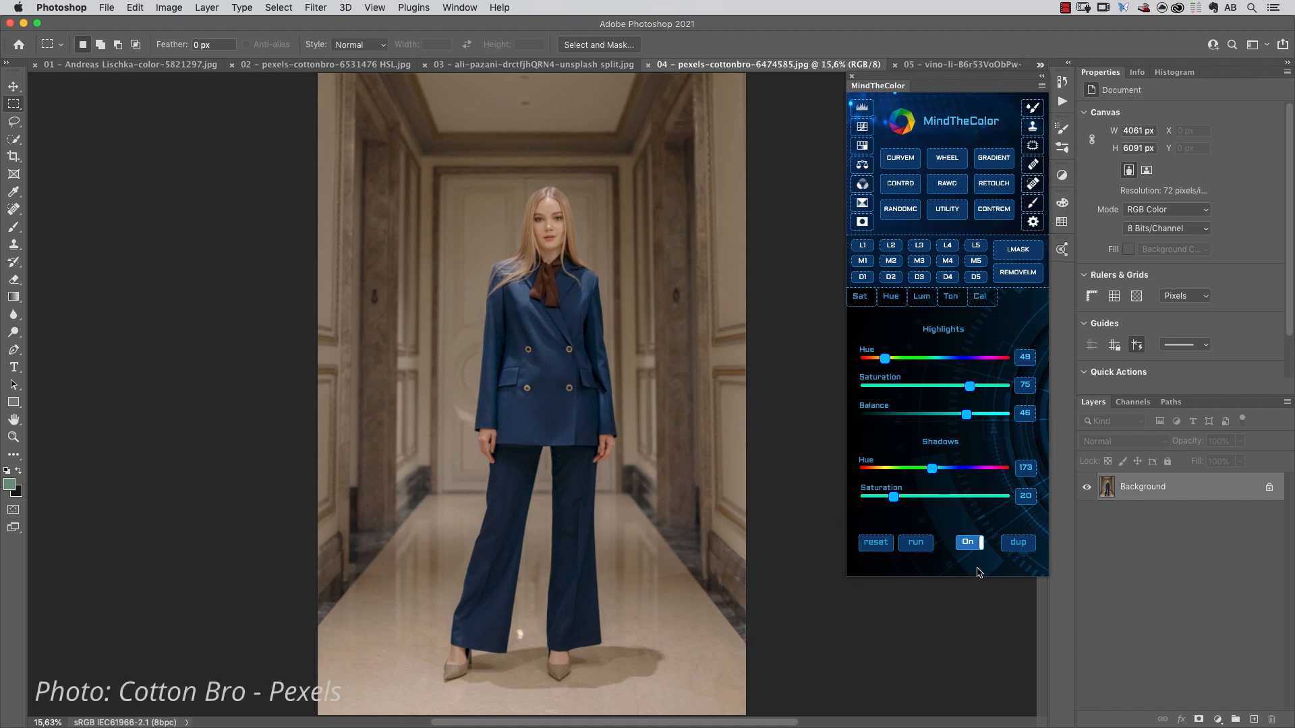
{"action": "left_click", "coordinate": [917, 543]}
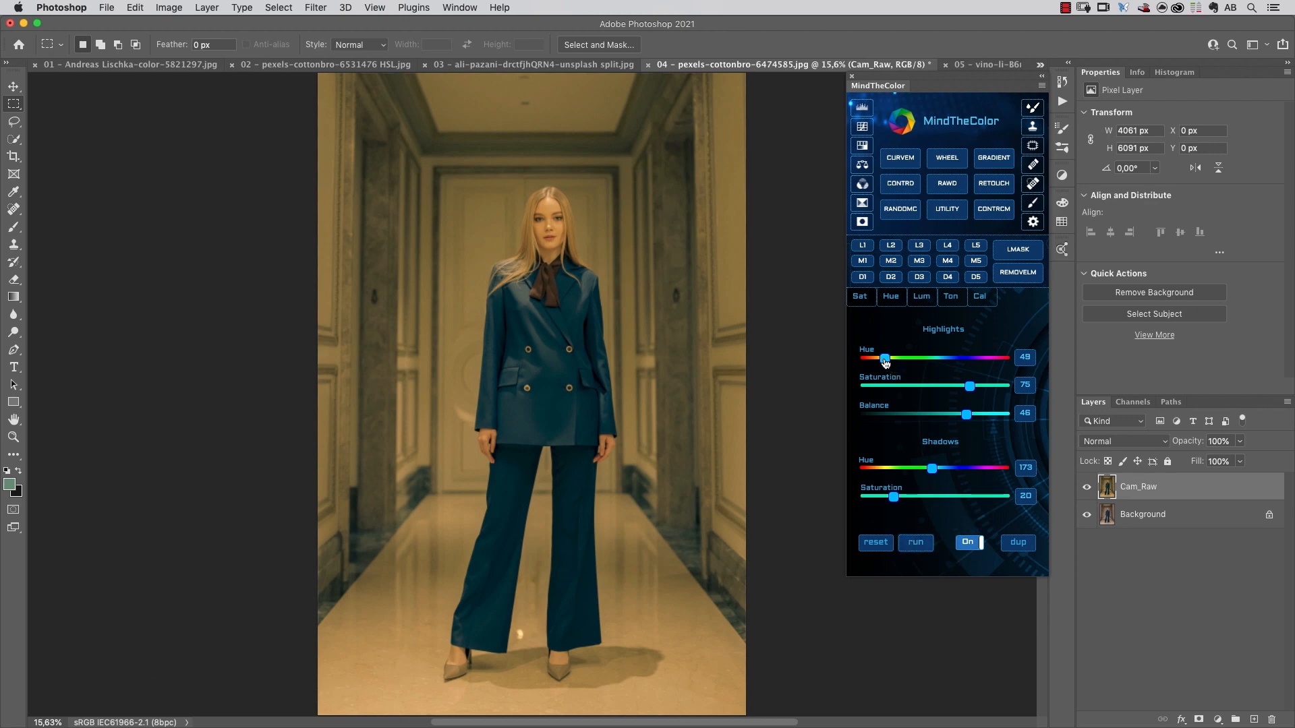
{"action": "left_click_drag", "start_coordinate": [884, 358], "coordinate": [894, 360]}
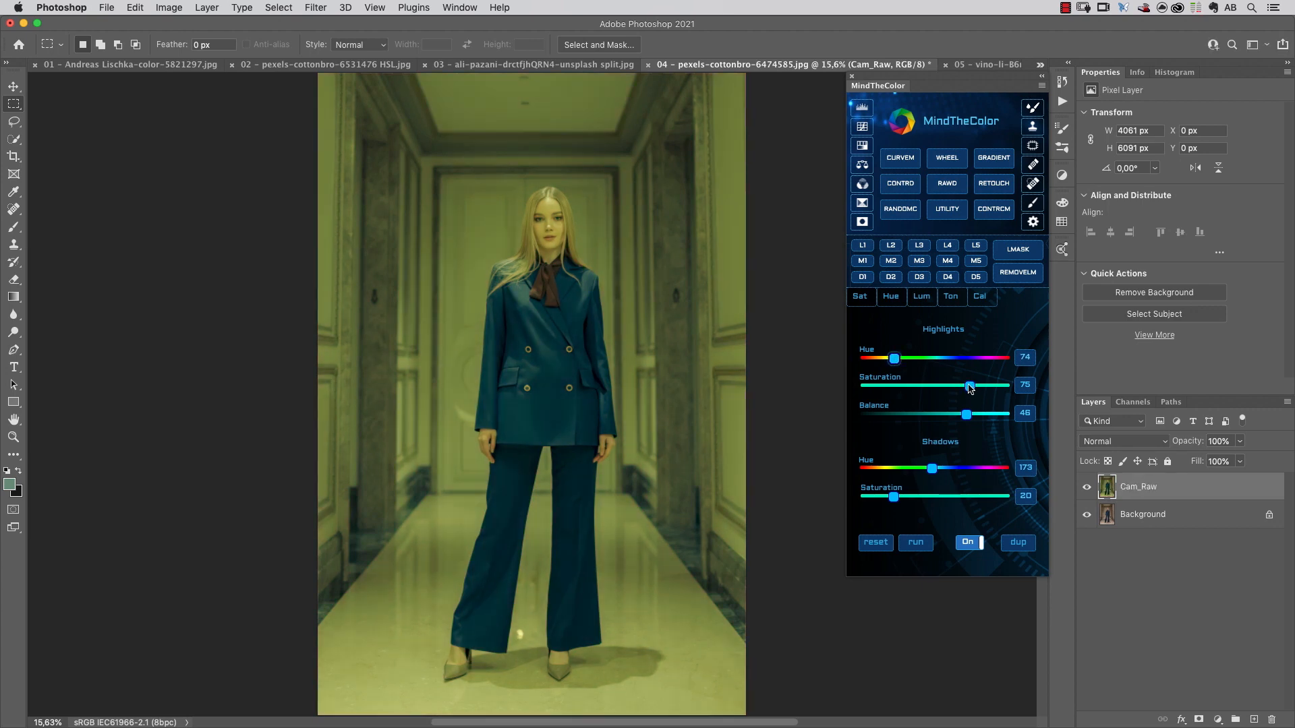
{"action": "left_click_drag", "start_coordinate": [969, 388], "coordinate": [884, 386]}
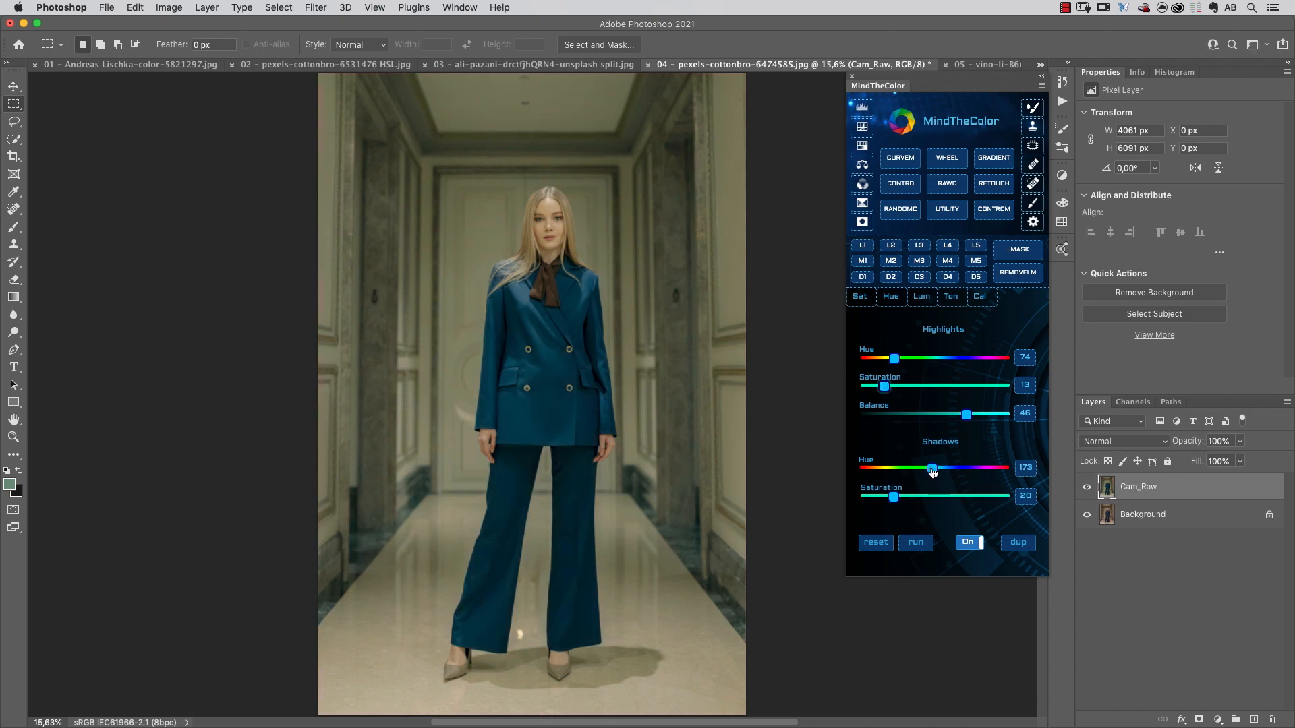
Set the shadows to hue 226 and saturation 35 and the highlight saturation to 17, and compare with the original.
{"action": "left_click_drag", "start_coordinate": [931, 470], "coordinate": [952, 470]}
{"action": "left_click_drag", "start_coordinate": [894, 499], "coordinate": [909, 496]}
{"action": "left_click_drag", "start_coordinate": [908, 498], "coordinate": [915, 498]}
{"action": "left_click_drag", "start_coordinate": [884, 387], "coordinate": [889, 386]}
{"action": "left_click", "coordinate": [1087, 488]}
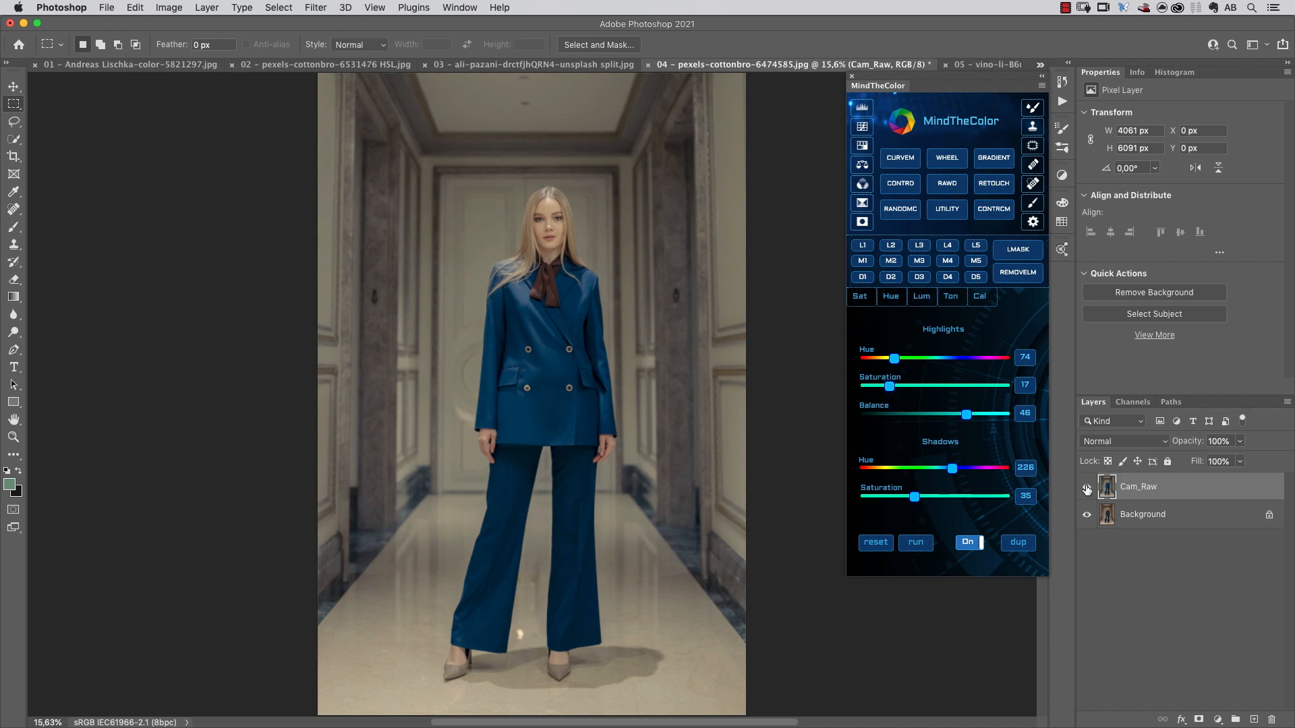
{"action": "left_click", "coordinate": [1087, 488]}
Calibrate the primaries with blue hue -44, blue saturation 42, a moderately negative green hue and a slightly positive red hue.
{"action": "left_click", "coordinate": [983, 299]}
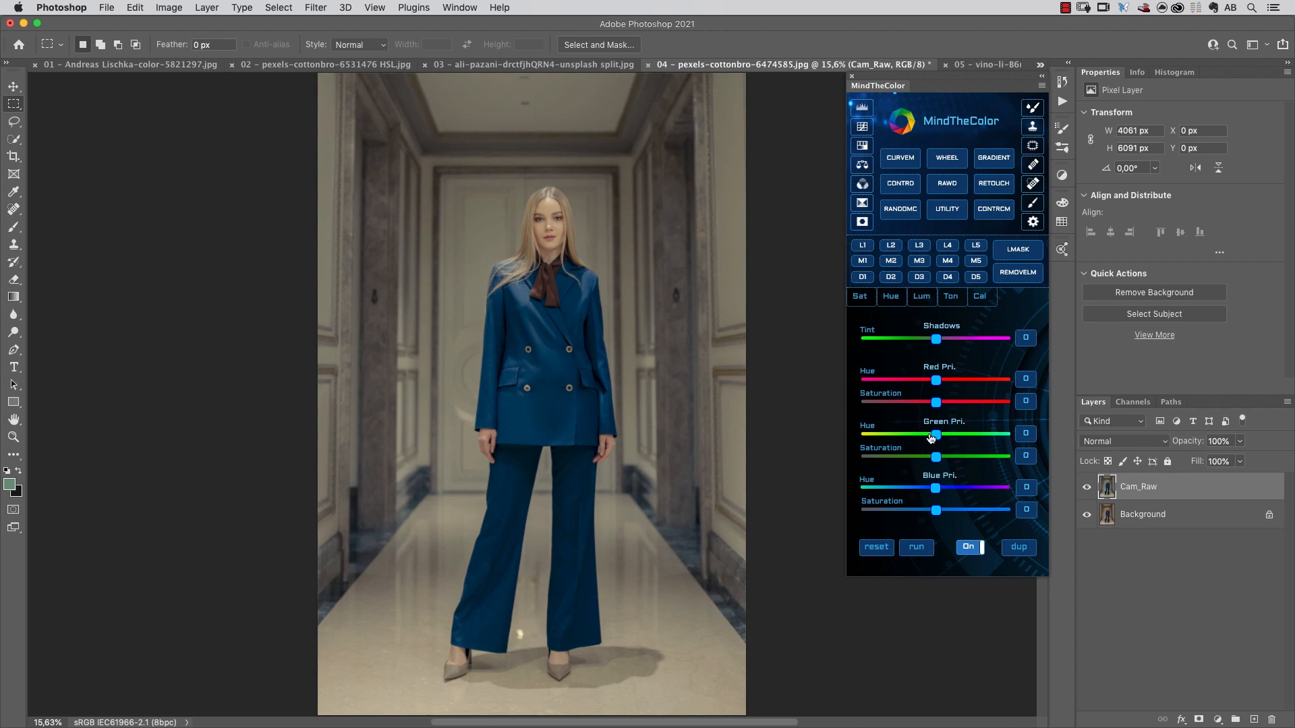
{"action": "left_click_drag", "start_coordinate": [935, 434], "coordinate": [915, 436]}
{"action": "left_click_drag", "start_coordinate": [915, 436], "coordinate": [902, 437]}
{"action": "left_click_drag", "start_coordinate": [936, 488], "coordinate": [910, 487]}
{"action": "left_click_drag", "start_coordinate": [936, 510], "coordinate": [906, 487]}
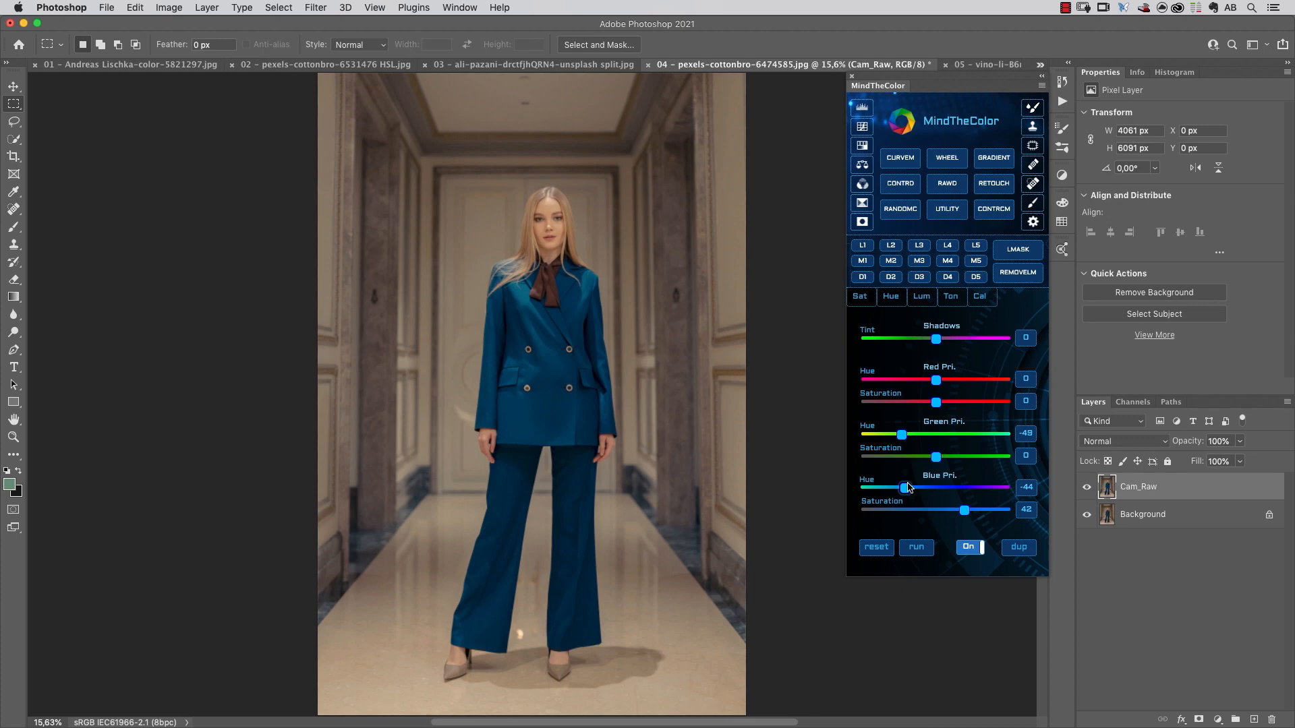
{"action": "left_click_drag", "start_coordinate": [902, 434], "coordinate": [915, 434]}
{"action": "left_click_drag", "start_coordinate": [937, 381], "coordinate": [948, 381]}
Set the luminance of the blues to 57 and compare the brighter suit with the original photo.
{"action": "left_click", "coordinate": [927, 303]}
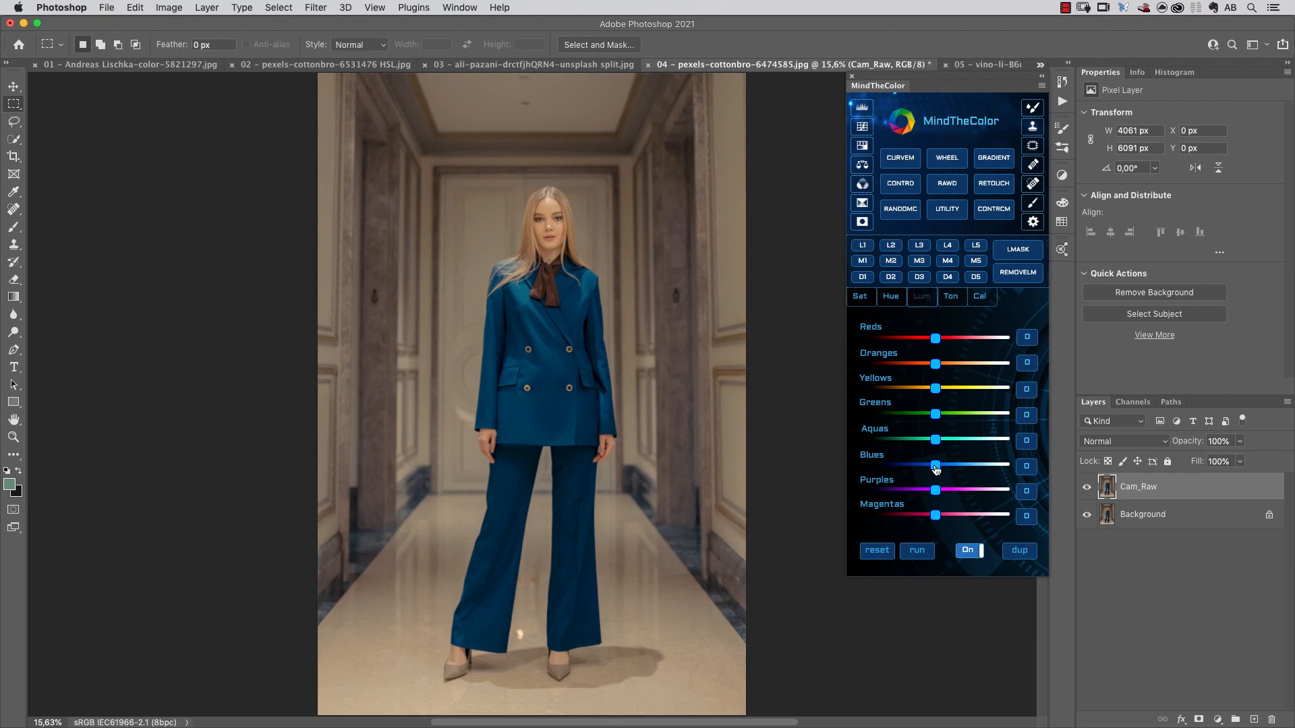
{"action": "left_click_drag", "start_coordinate": [935, 465], "coordinate": [974, 465]}
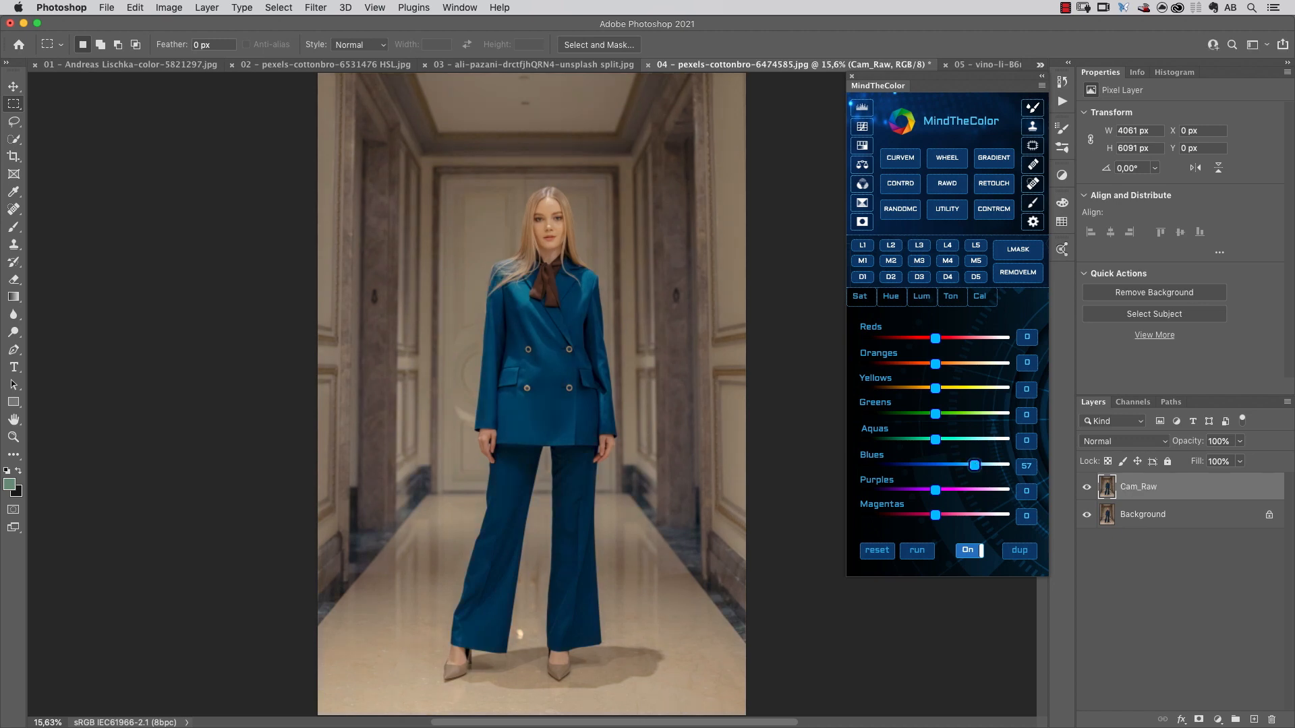
{"action": "left_click", "coordinate": [1086, 486]}
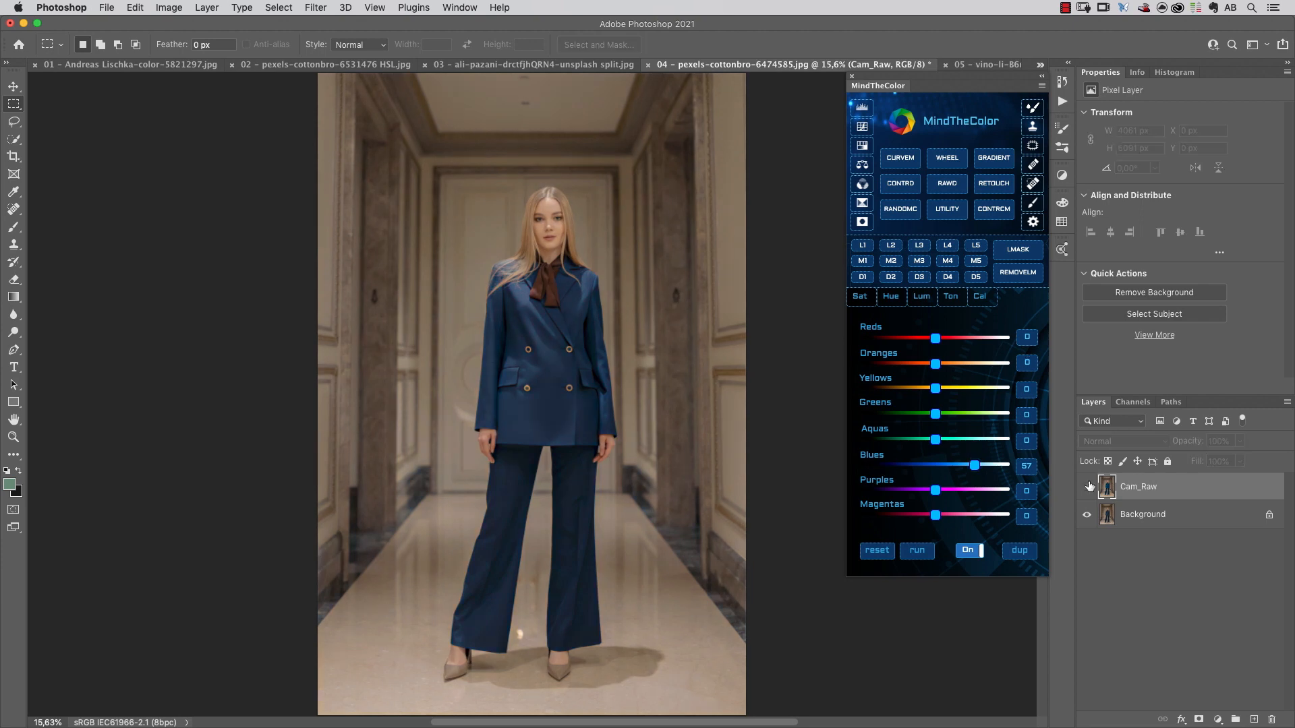
{"action": "left_click", "coordinate": [1087, 486]}
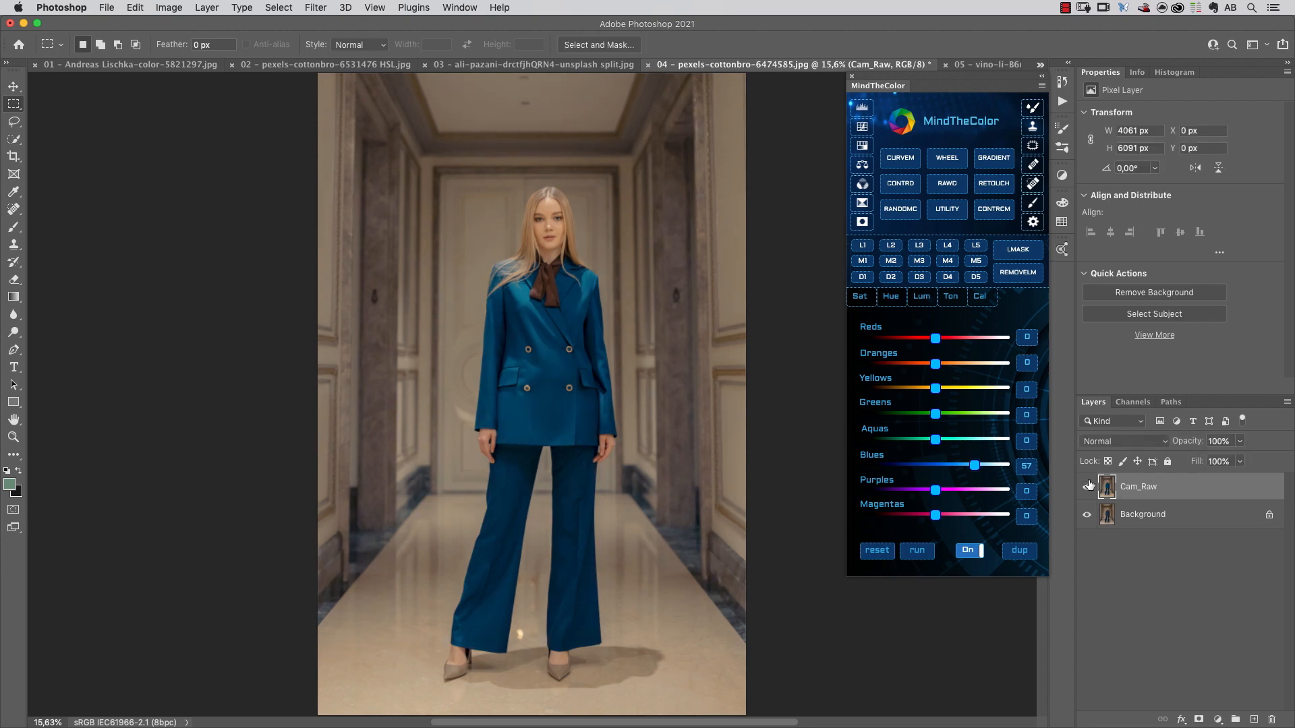
Set the highlight toning to hue 79 and saturation 24, and compare with the original photo.
{"action": "left_click", "coordinate": [951, 297]}
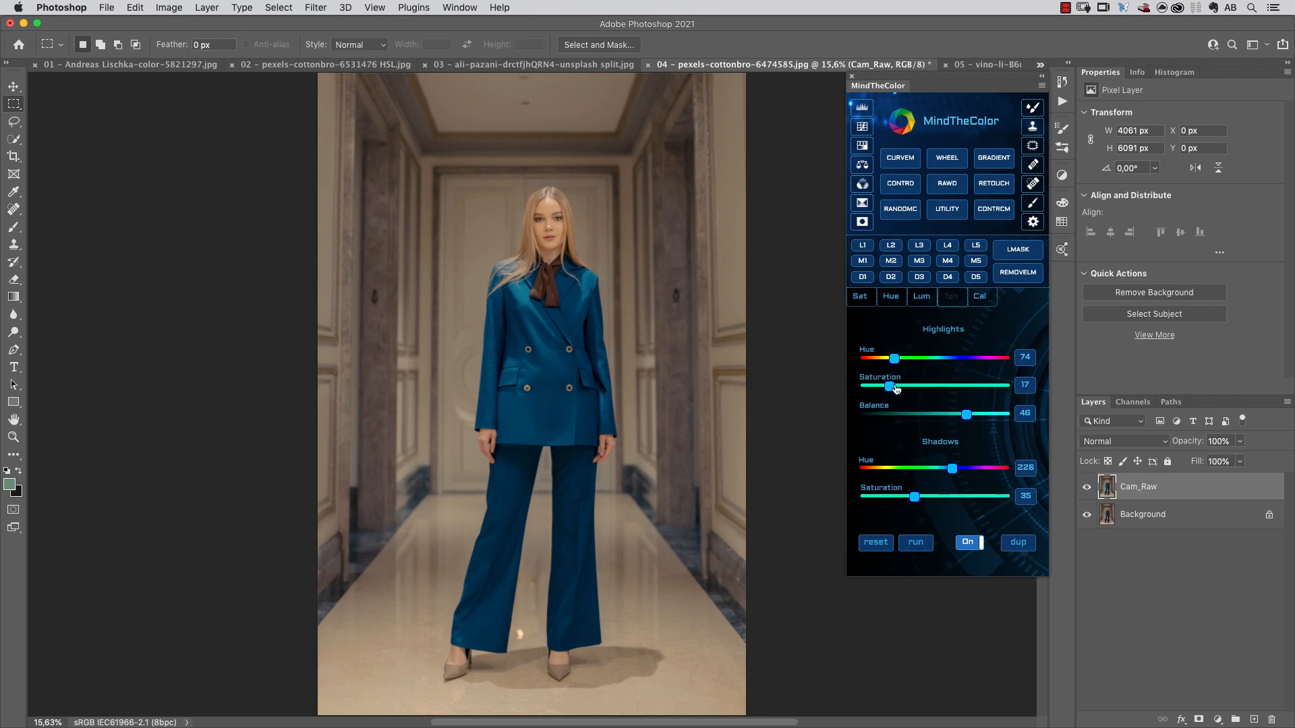
{"action": "left_click_drag", "start_coordinate": [889, 386], "coordinate": [900, 387]}
{"action": "left_click", "coordinate": [1087, 487]}
{"action": "left_click", "coordinate": [1092, 490]}
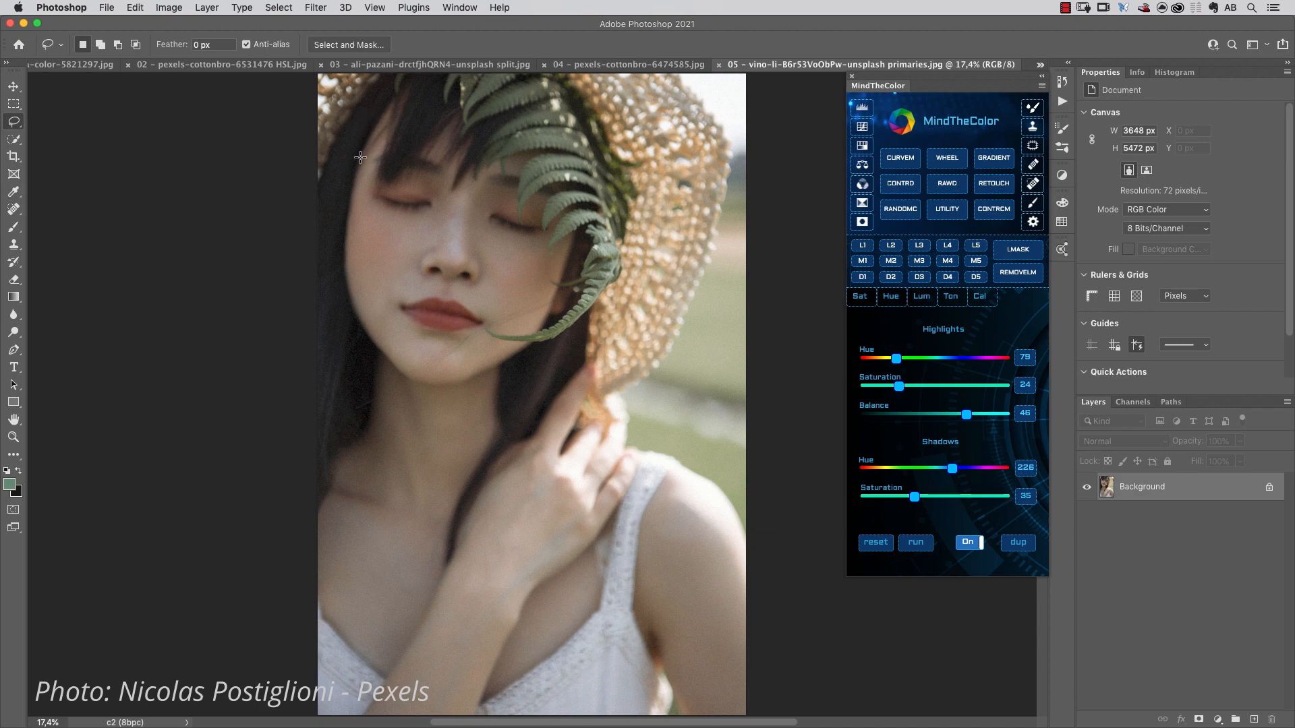
Draw a freehand Lasso selection around the woman's face in the 05 straw hat photo.
{"action": "mouse_move", "coordinate": [360, 158]}
{"action": "left_mouse_down"}
{"action": "mouse_move", "coordinate": [443, 115]}
{"action": "mouse_move", "coordinate": [409, 158]}
{"action": "mouse_move", "coordinate": [551, 175]}
{"action": "mouse_move", "coordinate": [534, 227]}
{"action": "mouse_move", "coordinate": [567, 262]}
{"action": "mouse_move", "coordinate": [511, 360]}
{"action": "mouse_move", "coordinate": [428, 383]}
{"action": "mouse_move", "coordinate": [379, 374]}
{"action": "mouse_move", "coordinate": [334, 281]}
{"action": "mouse_move", "coordinate": [362, 162]}
{"action": "left_mouse_up"}
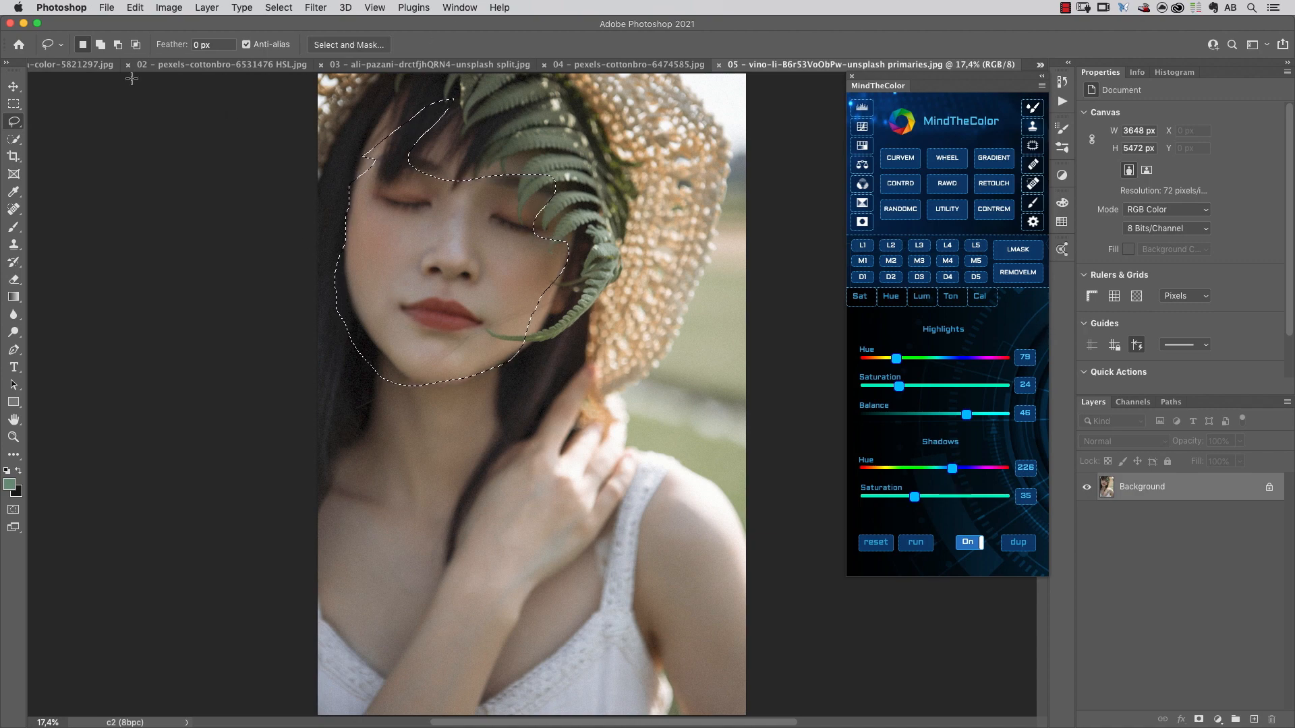
Feather the face selection by 50 pixels and invert it to cover everything except the face.
{"action": "left_click", "coordinate": [278, 7]}
{"action": "mouse_move", "coordinate": [270, 217]}
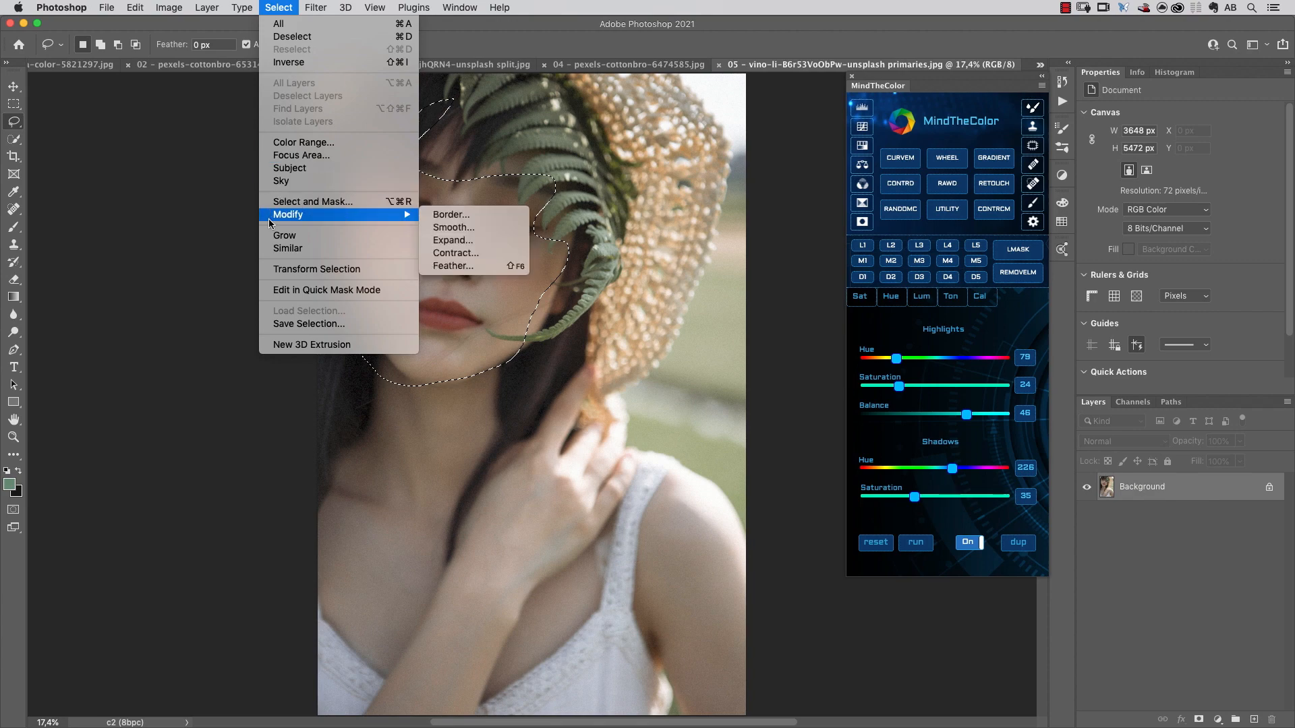
{"action": "left_click", "coordinate": [458, 266]}
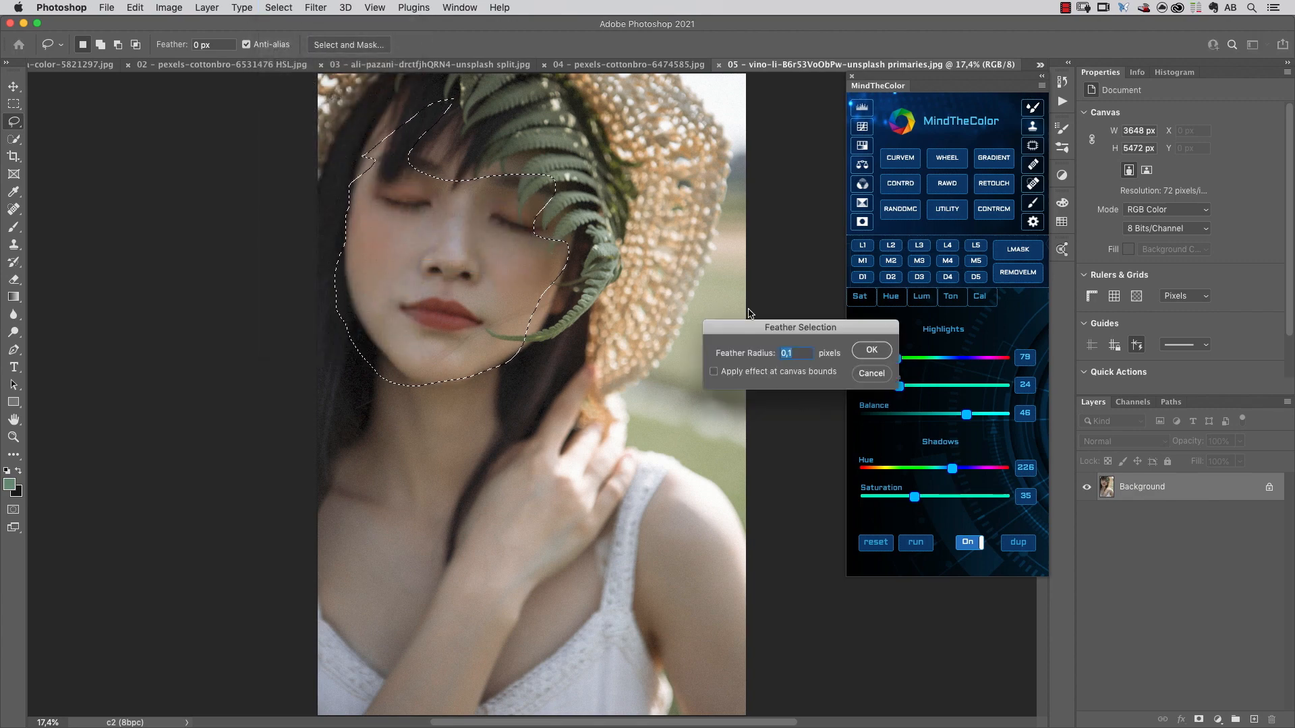
{"action": "type", "text": "50"}
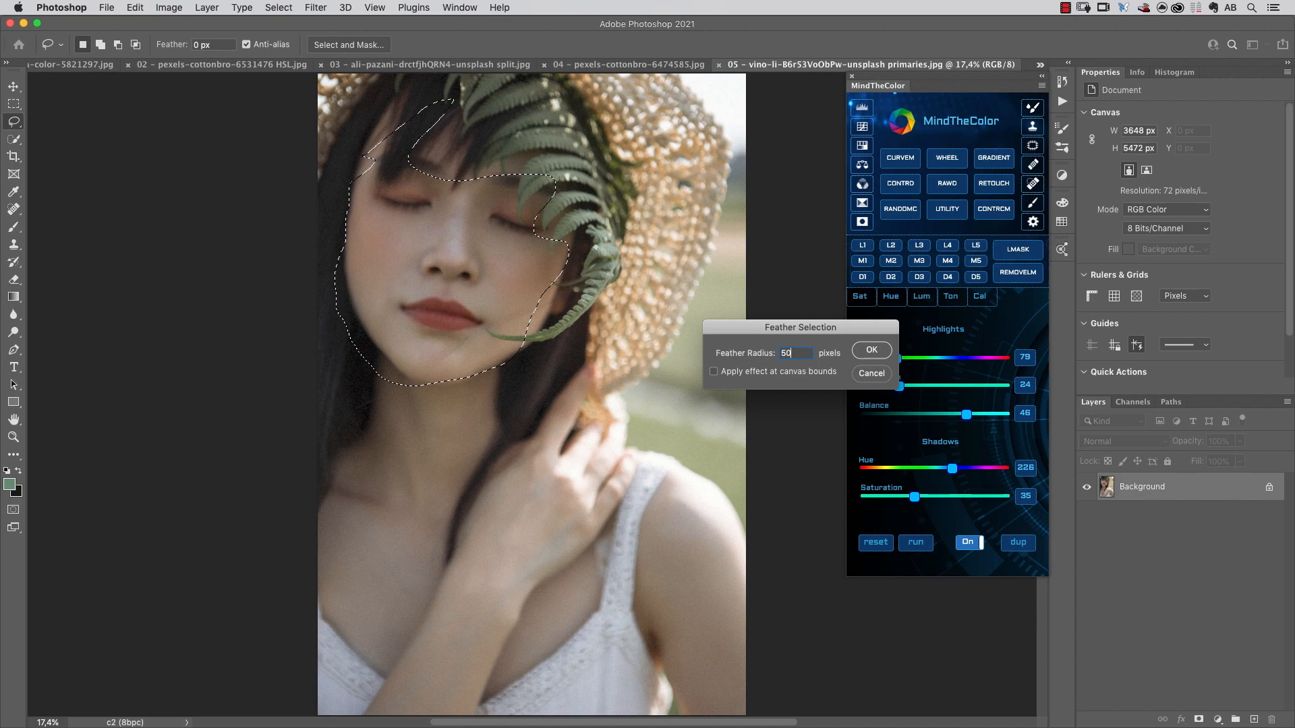
{"action": "key", "text": "Return"}
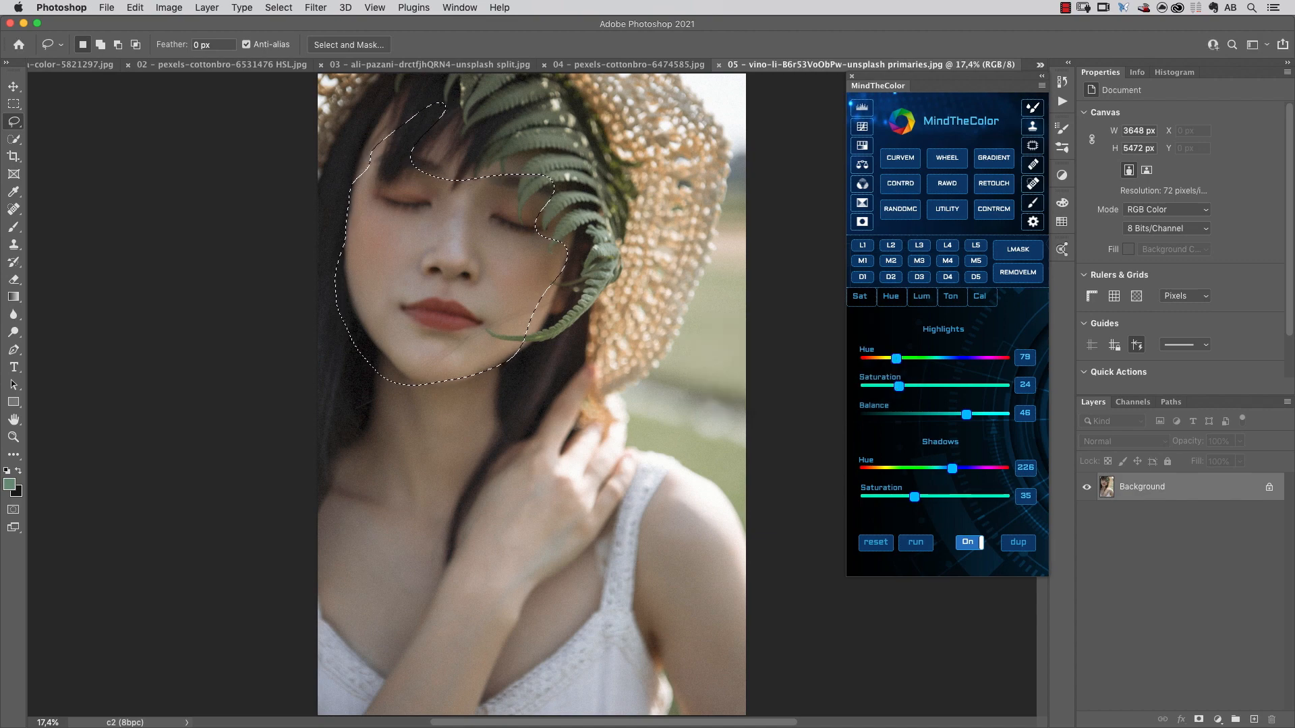
{"action": "left_click", "coordinate": [278, 8]}
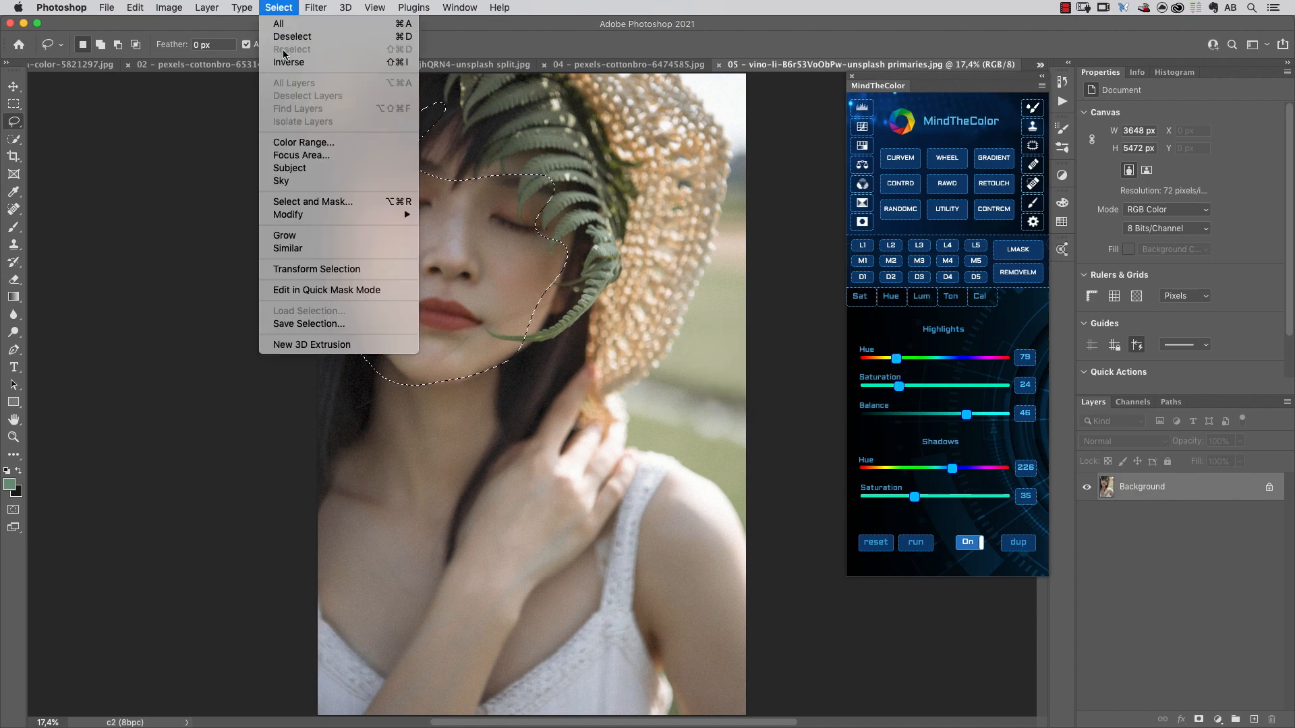
{"action": "left_click", "coordinate": [288, 62]}
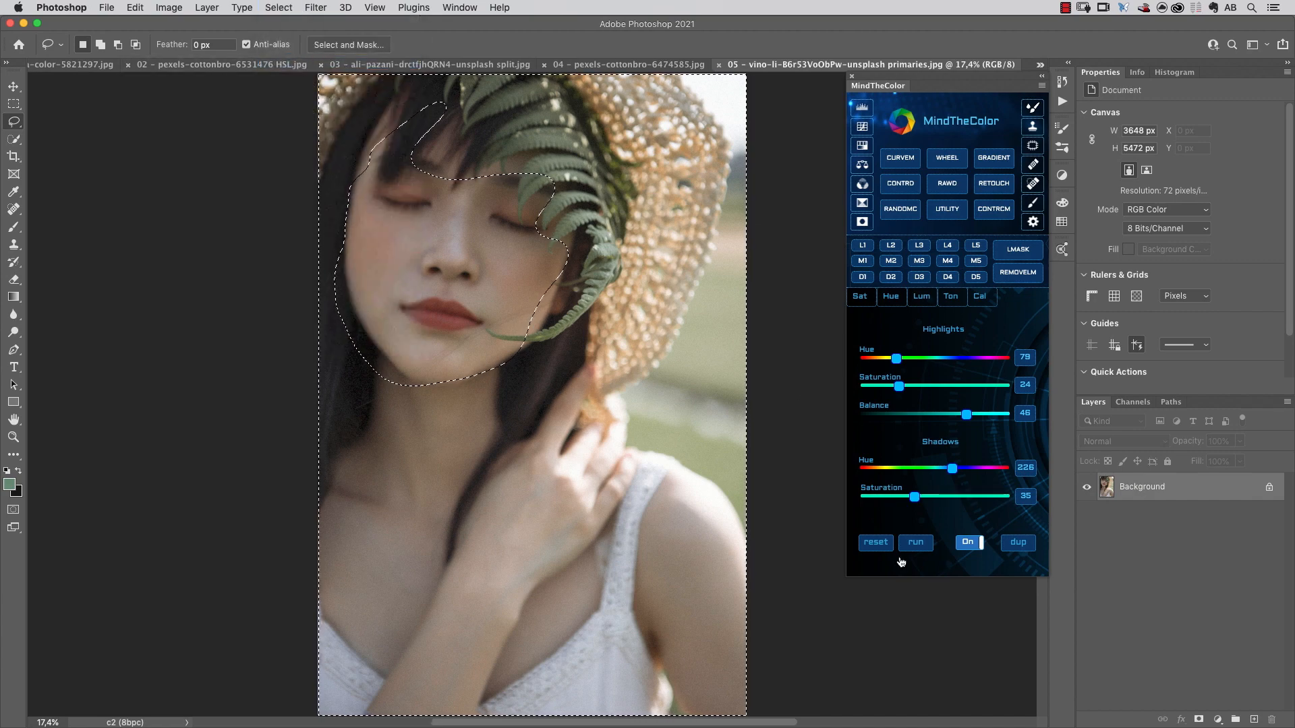
Reset the toning values, set the yellows saturation to -36 and strongly lower the oranges saturation, with the selection outline hidden.
{"action": "left_click", "coordinate": [875, 542]}
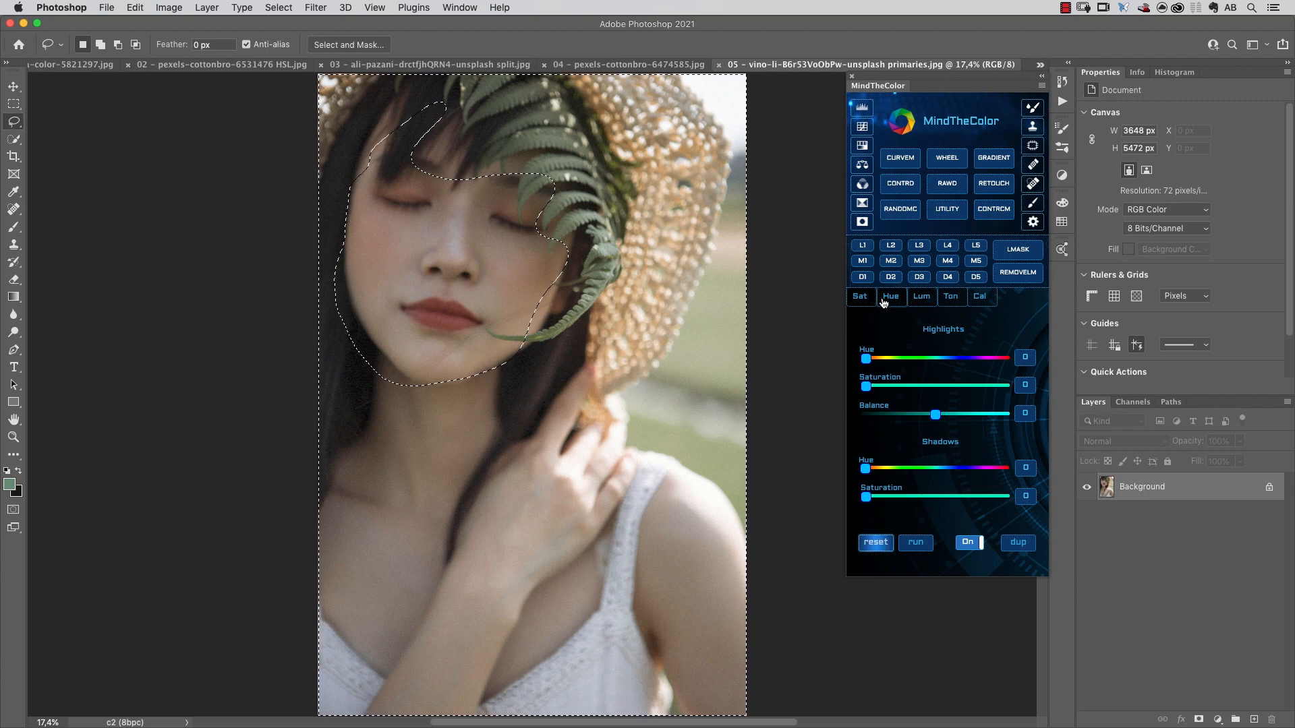
{"action": "left_click", "coordinate": [860, 296]}
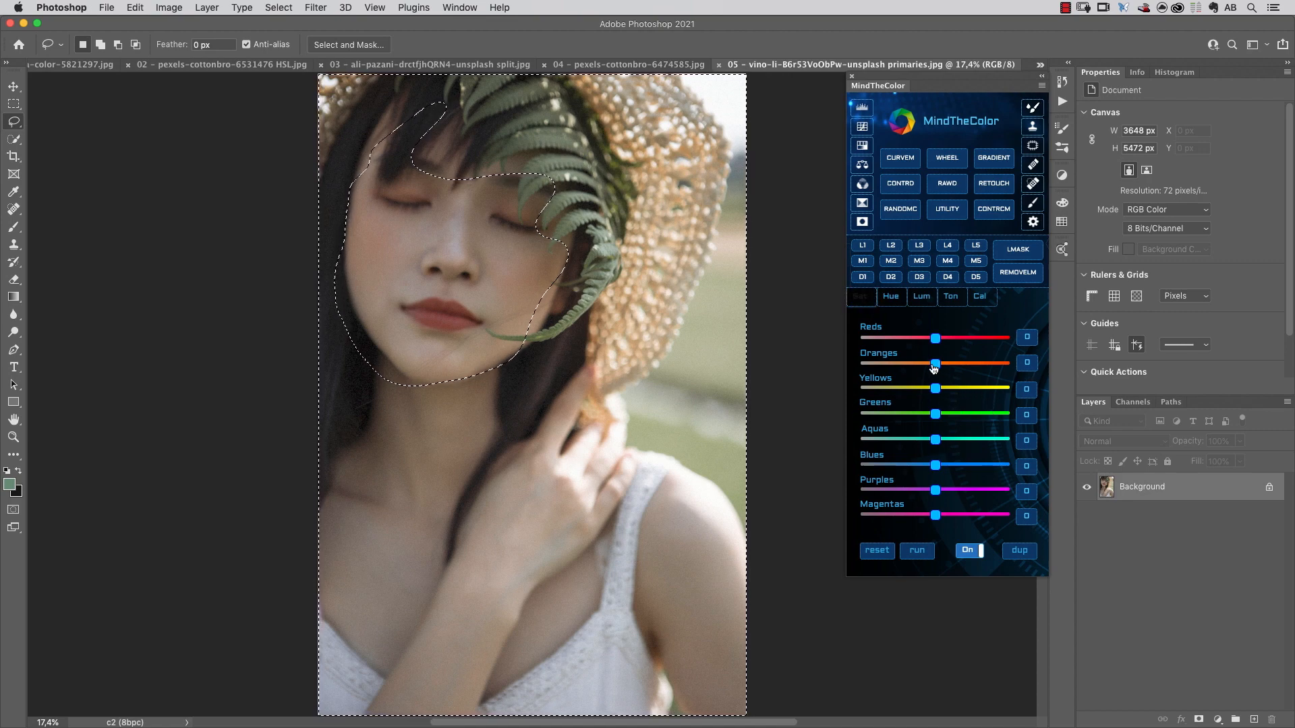
{"action": "left_click_drag", "start_coordinate": [934, 366], "coordinate": [911, 366]}
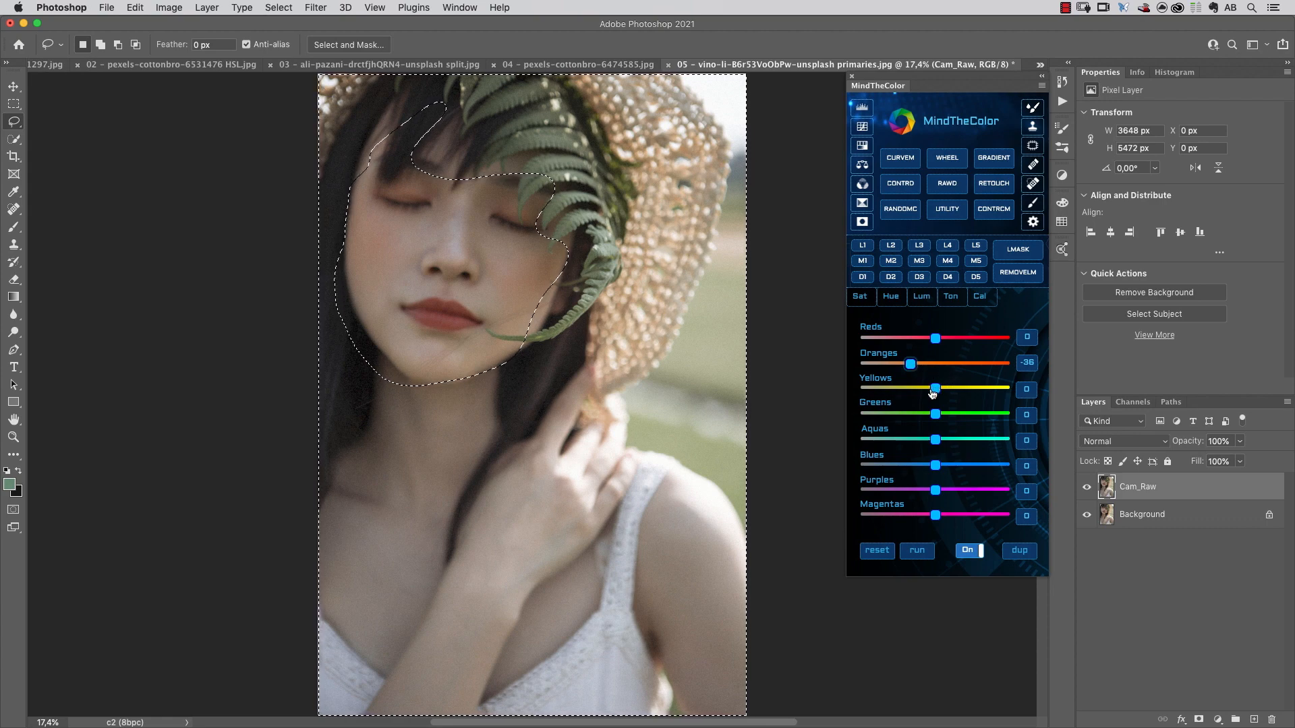
{"action": "key", "text": "super+h"}
{"action": "mouse_move", "coordinate": [911, 370]}
{"action": "left_mouse_down"}
{"action": "mouse_move", "coordinate": [894, 369]}
{"action": "mouse_move", "coordinate": [911, 389]}
{"action": "left_mouse_up"}
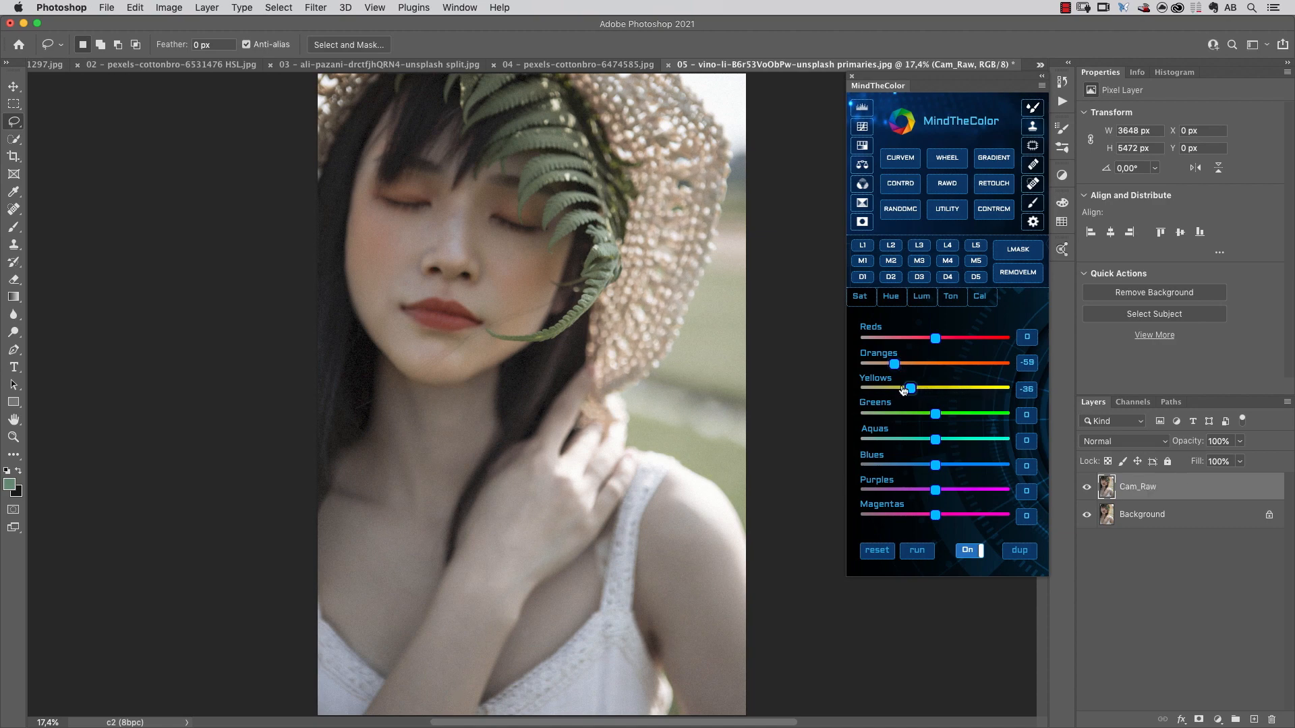
{"action": "left_click_drag", "start_coordinate": [896, 370], "coordinate": [902, 367]}
Set the highlight toning to hue 215 and saturation 34.
{"action": "left_click", "coordinate": [957, 302]}
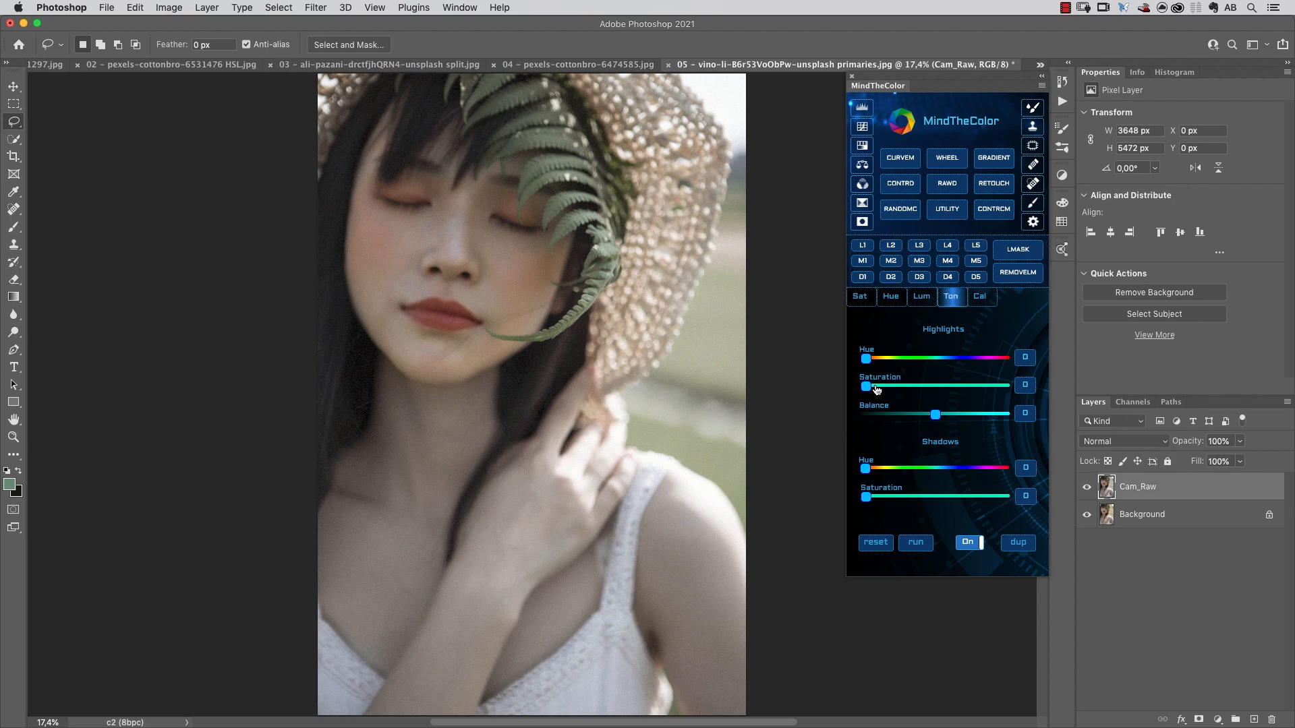
{"action": "left_click_drag", "start_coordinate": [868, 389], "coordinate": [935, 385]}
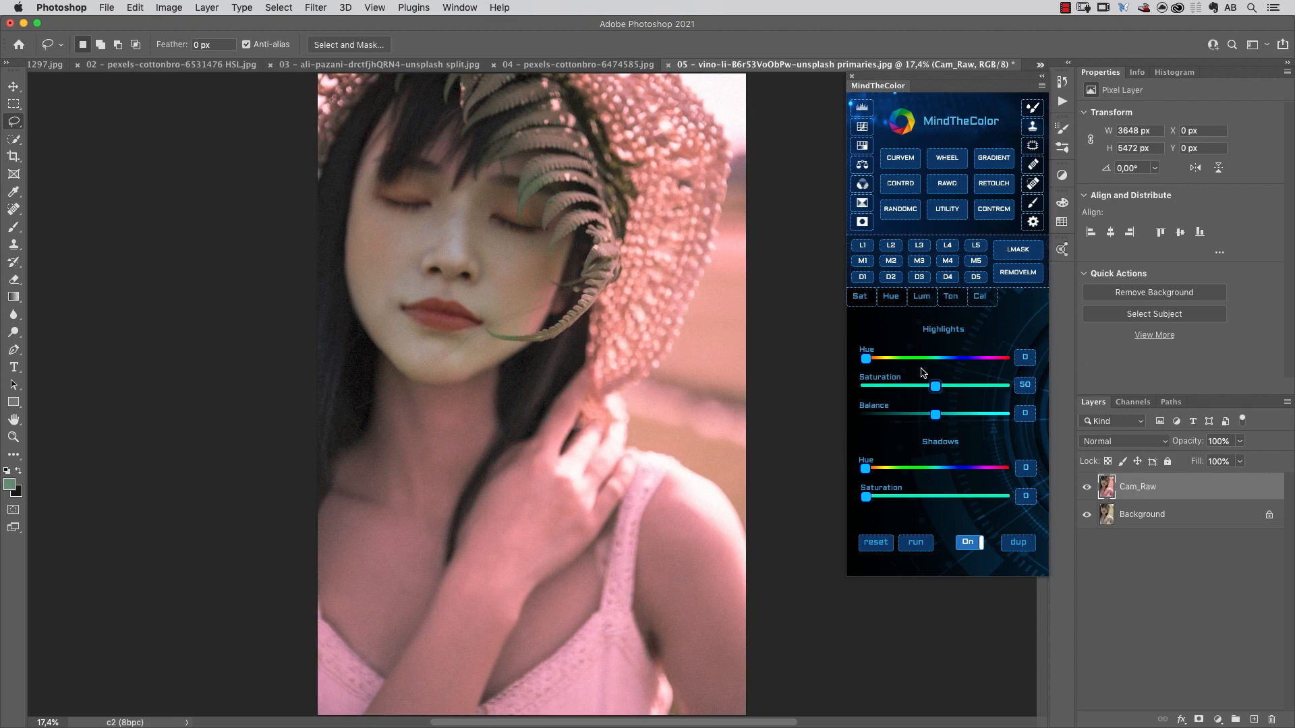
{"action": "left_click_drag", "start_coordinate": [866, 360], "coordinate": [959, 359]}
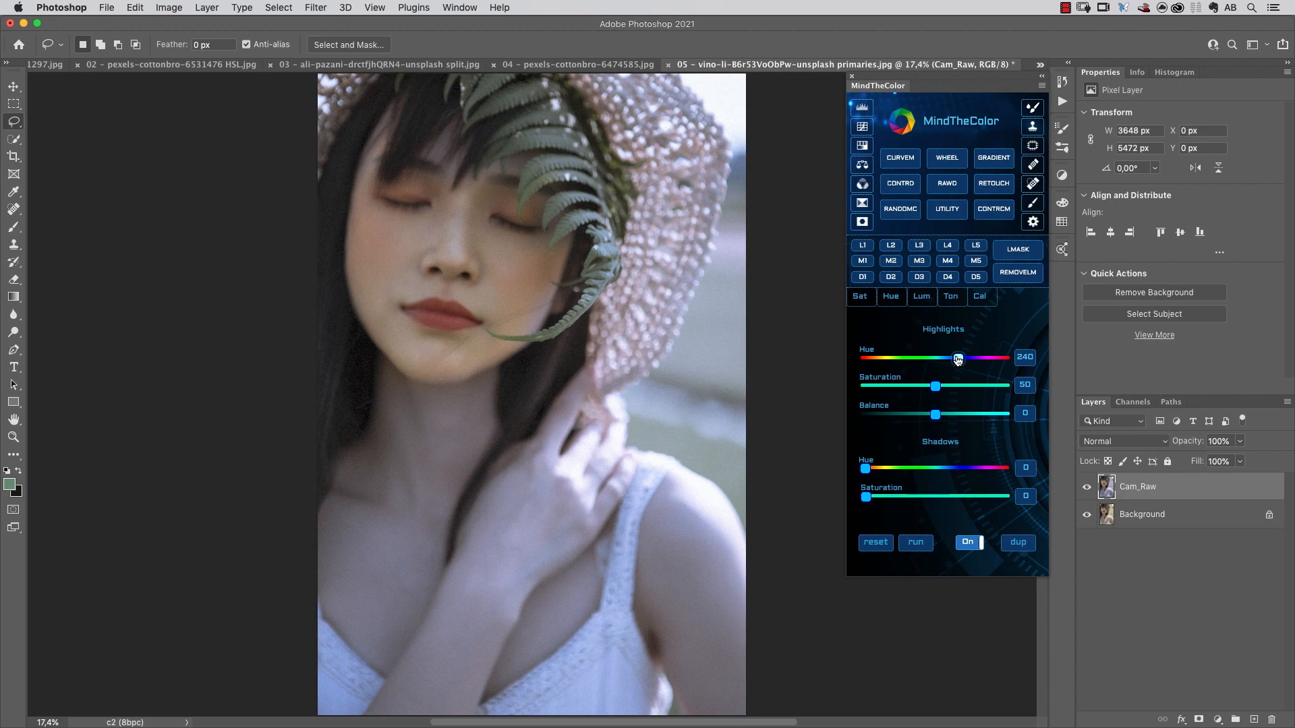
{"action": "left_click_drag", "start_coordinate": [957, 360], "coordinate": [948, 360]}
{"action": "left_click_drag", "start_coordinate": [936, 390], "coordinate": [908, 391]}
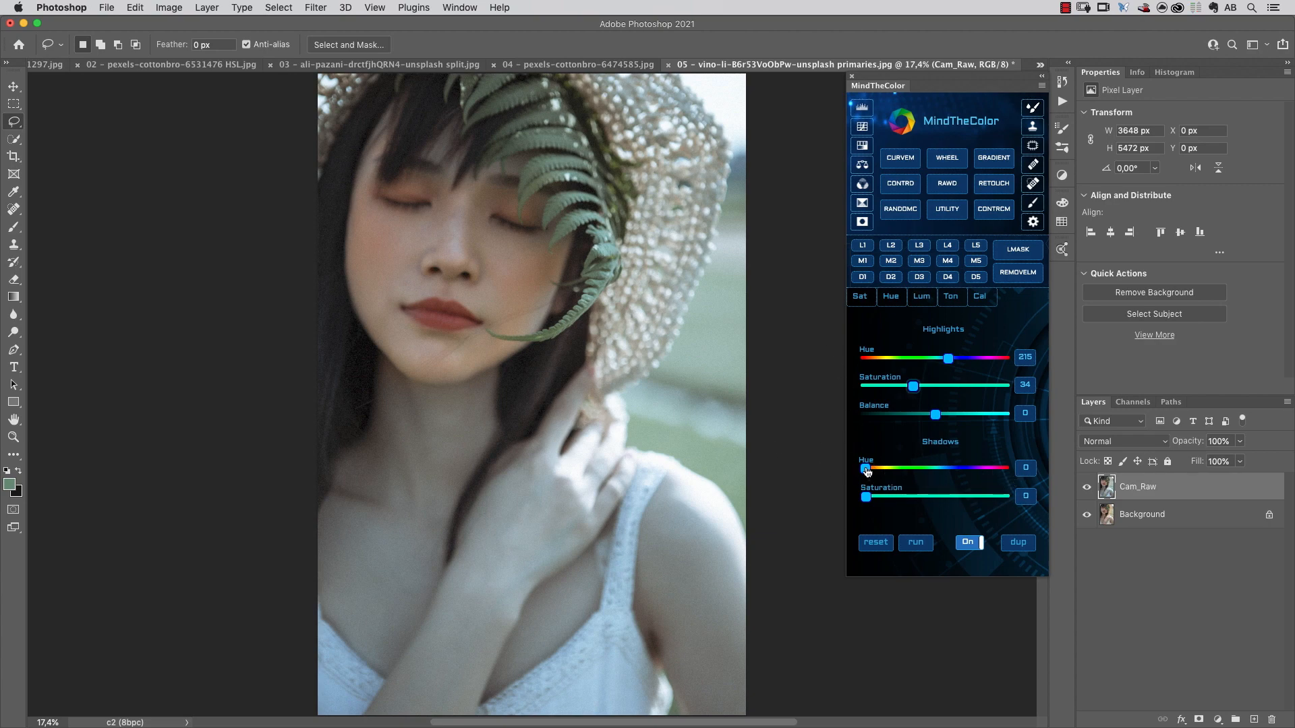
Set the shadow toning to hue 236 and saturation 14, and delete the graded Cam_Raw layer.
{"action": "left_click_drag", "start_coordinate": [866, 470], "coordinate": [958, 468]}
{"action": "left_click_drag", "start_coordinate": [867, 497], "coordinate": [909, 497]}
{"action": "left_click_drag", "start_coordinate": [908, 497], "coordinate": [896, 491]}
{"action": "left_click_drag", "start_coordinate": [1207, 486], "coordinate": [1271, 720]}
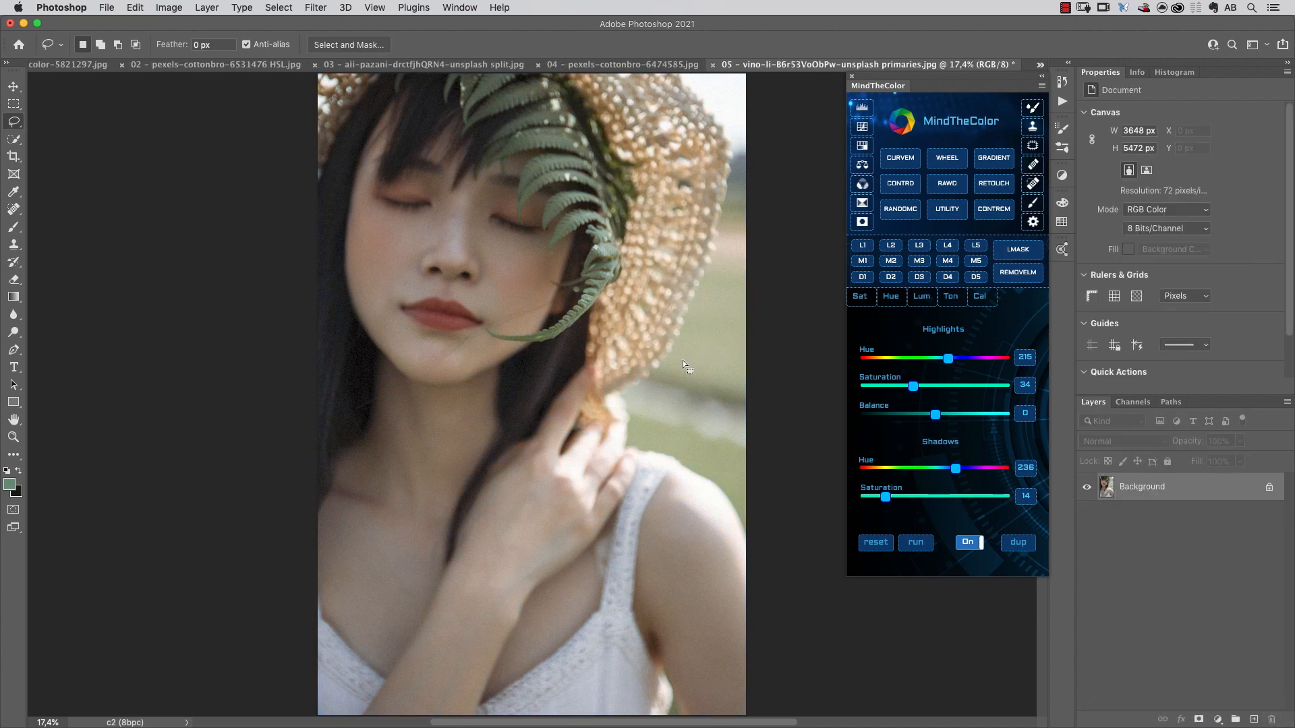
Try the grade through the L1 luminosity selection, compare it with the original and delete the resulting Cam_Raw layer.
{"action": "left_click", "coordinate": [865, 246]}
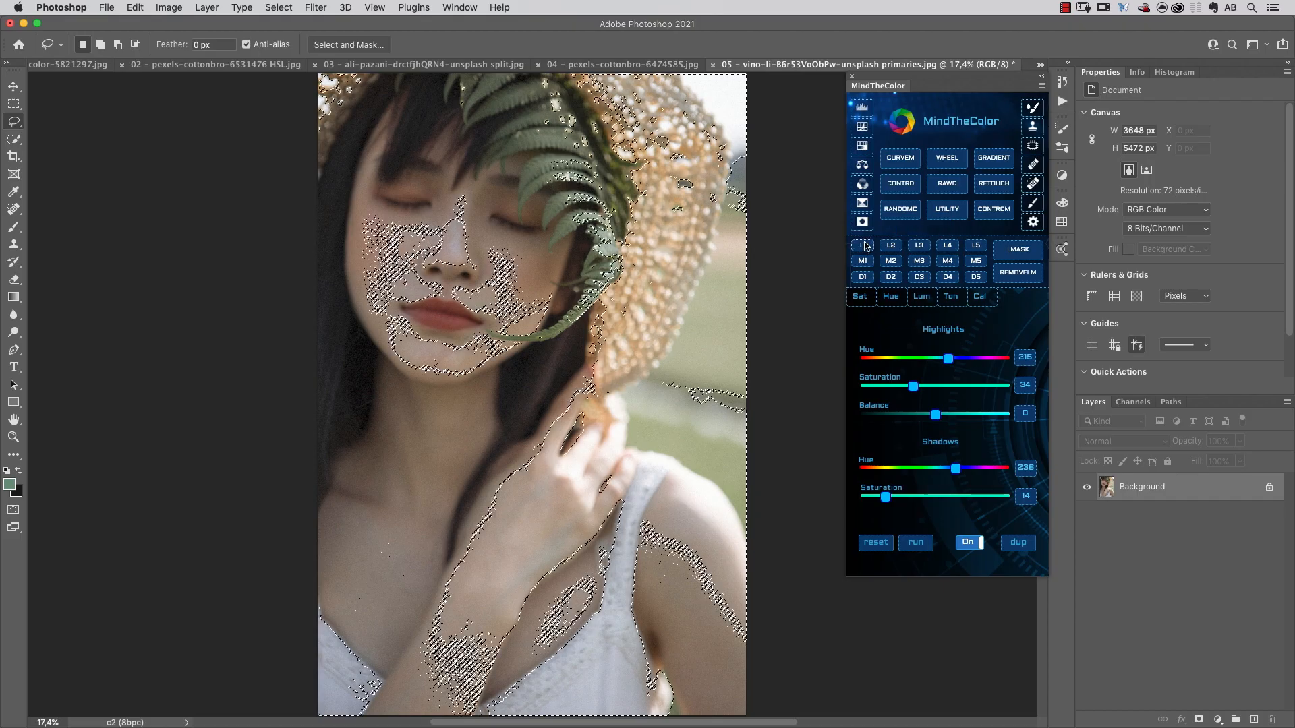
{"action": "left_click", "coordinate": [917, 545]}
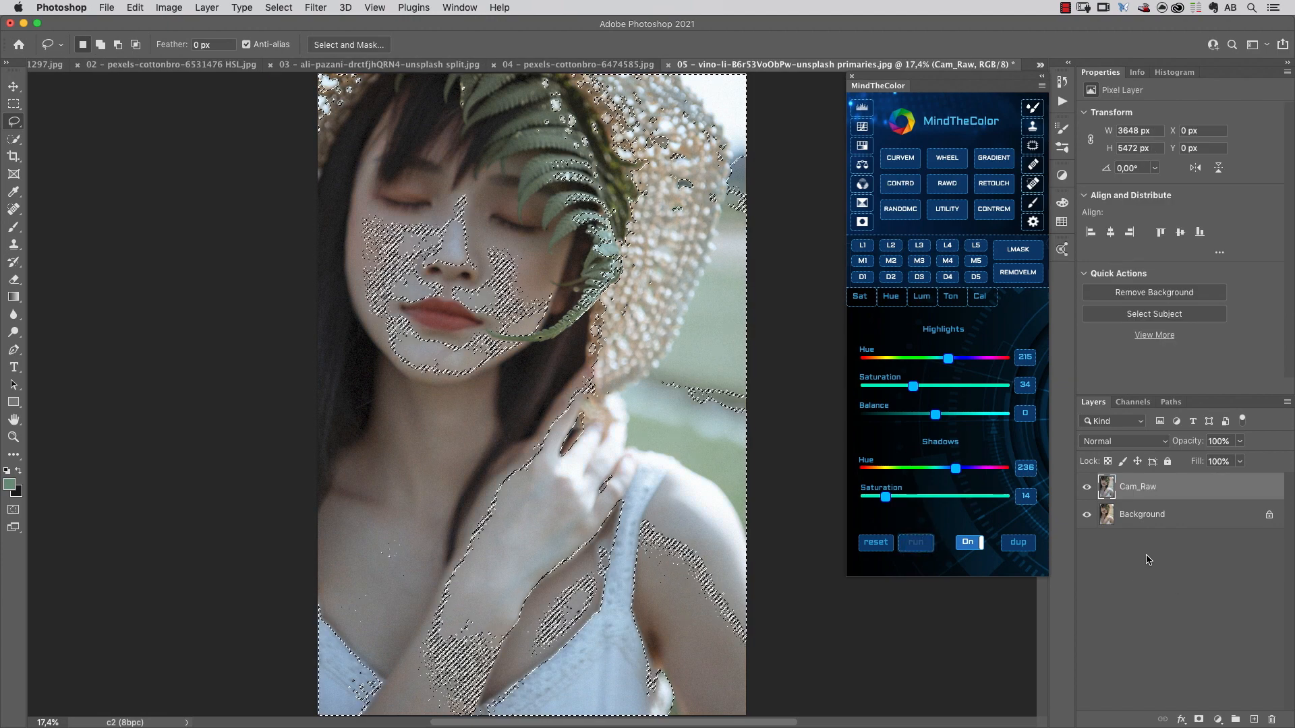
{"action": "key", "text": "super+h"}
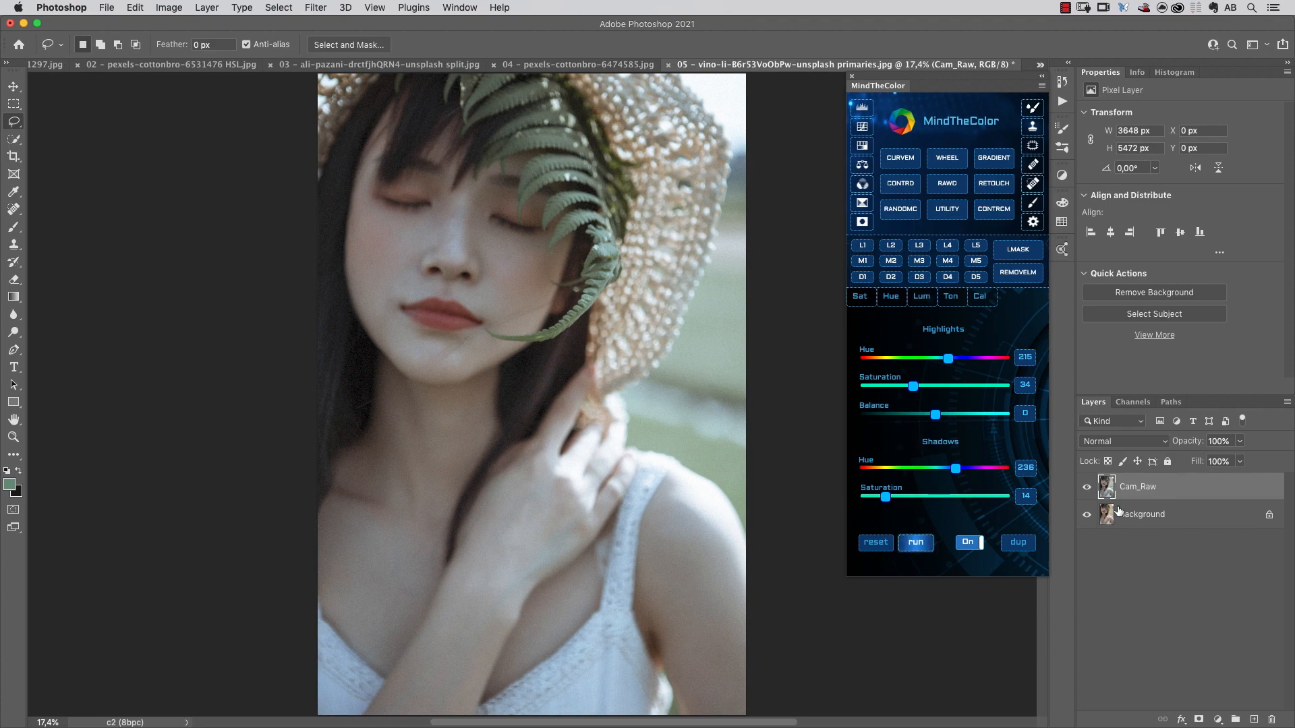
{"action": "left_click", "coordinate": [1086, 492]}
{"action": "left_click_drag", "start_coordinate": [1197, 490], "coordinate": [1272, 719]}
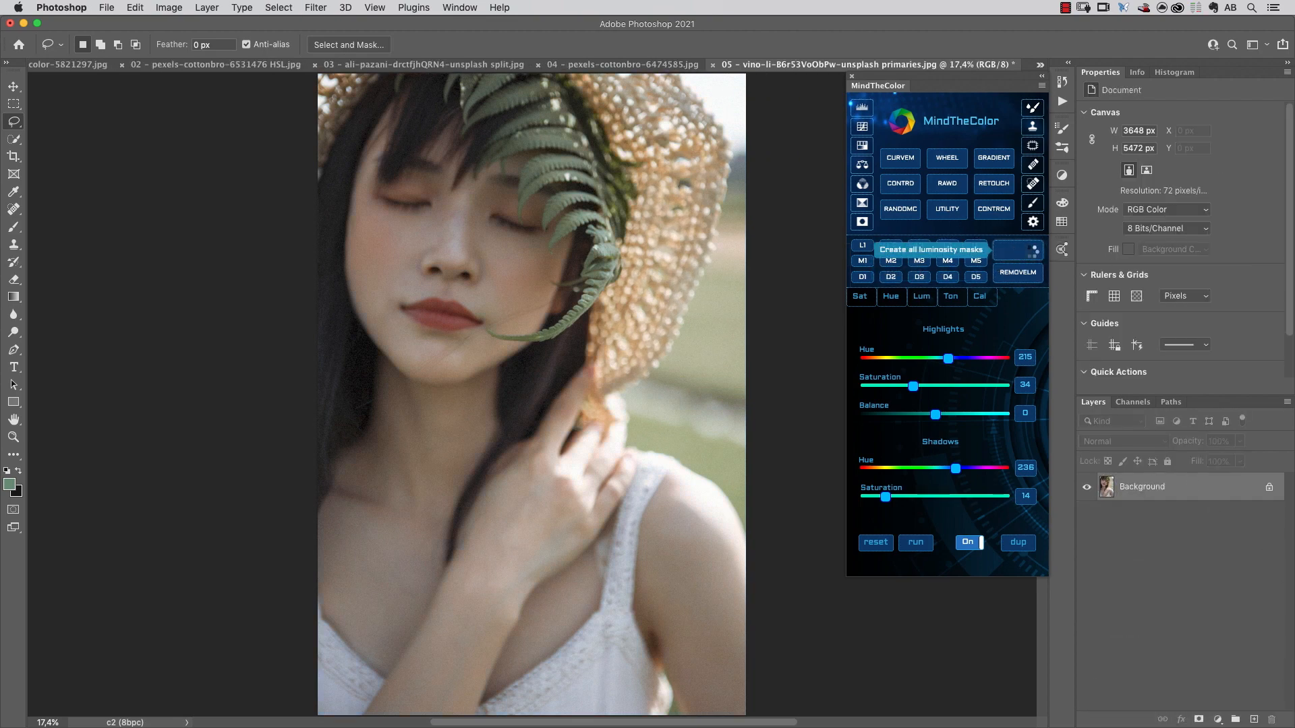
Create all luminosity masks and run the current grade on the whole photo as a new layer.
{"action": "left_click", "coordinate": [1011, 254]}
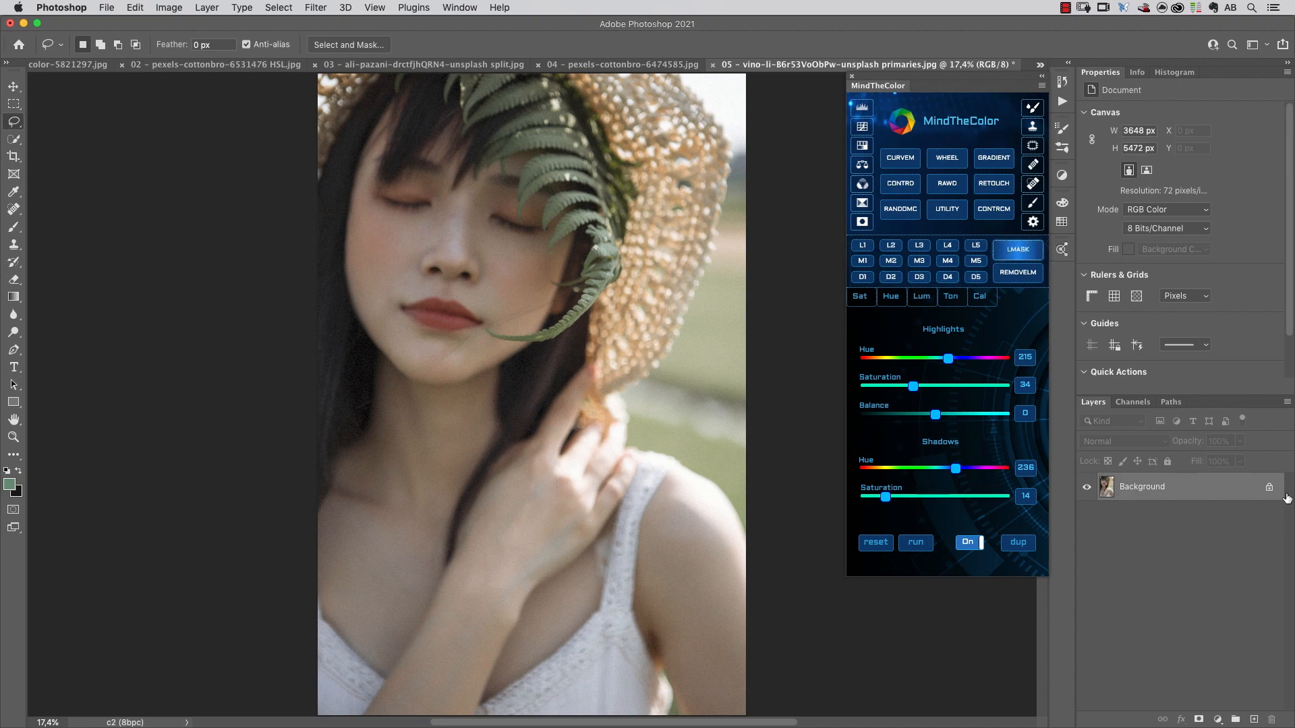
{"action": "left_click", "coordinate": [916, 542]}
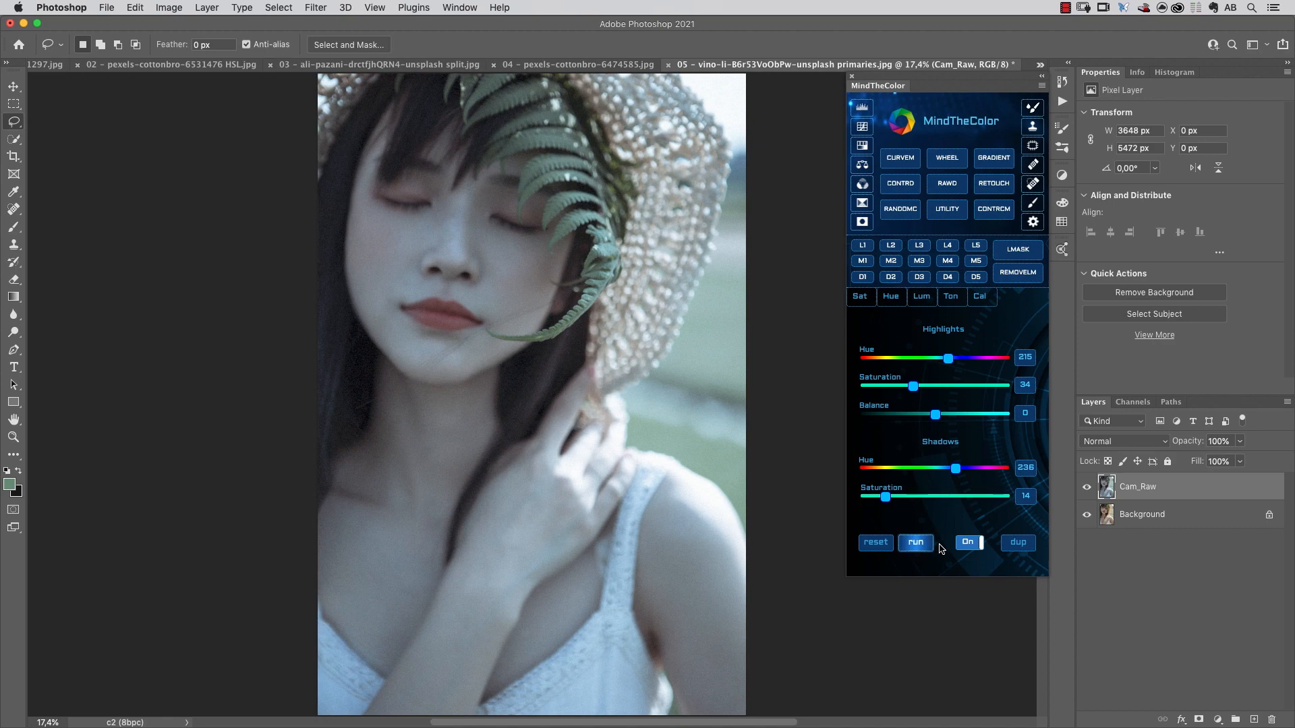
Add a mask to the Cam_Raw layer and preview Apply Image on it with the S_light1 channel and Normal blending.
{"action": "left_click", "coordinate": [168, 7]}
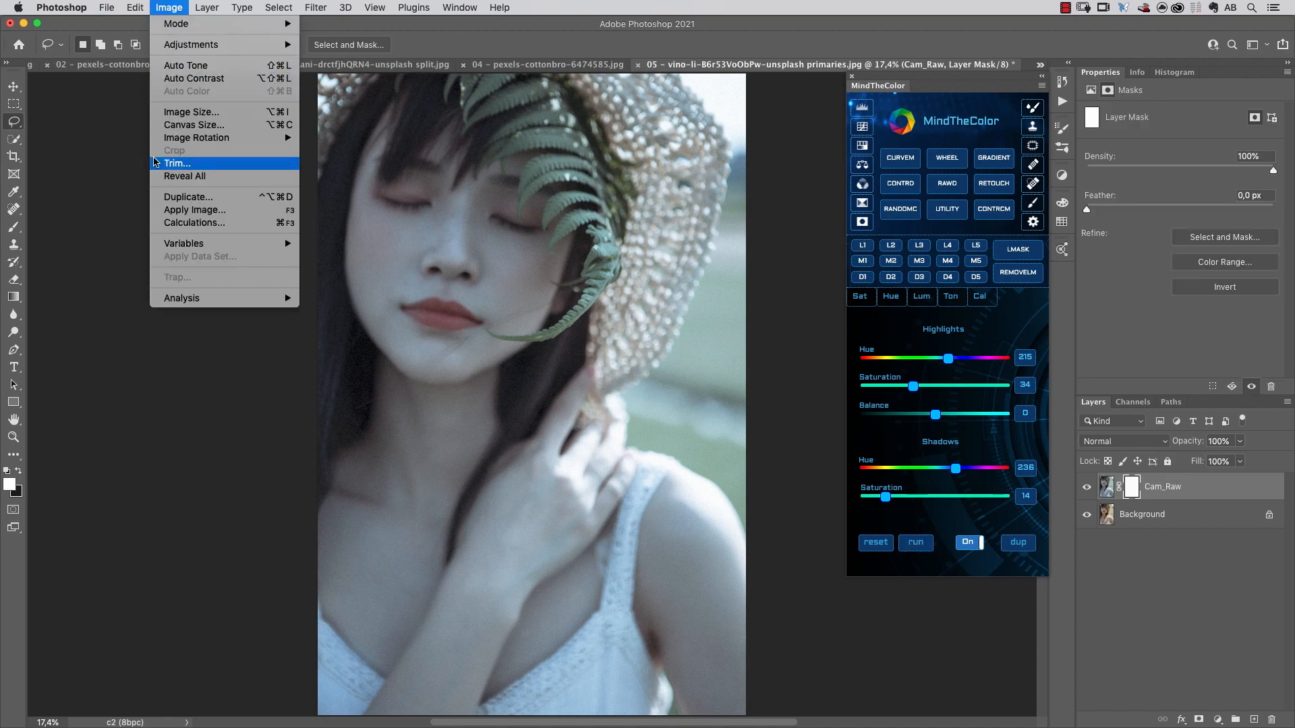
{"action": "left_click", "coordinate": [174, 216]}
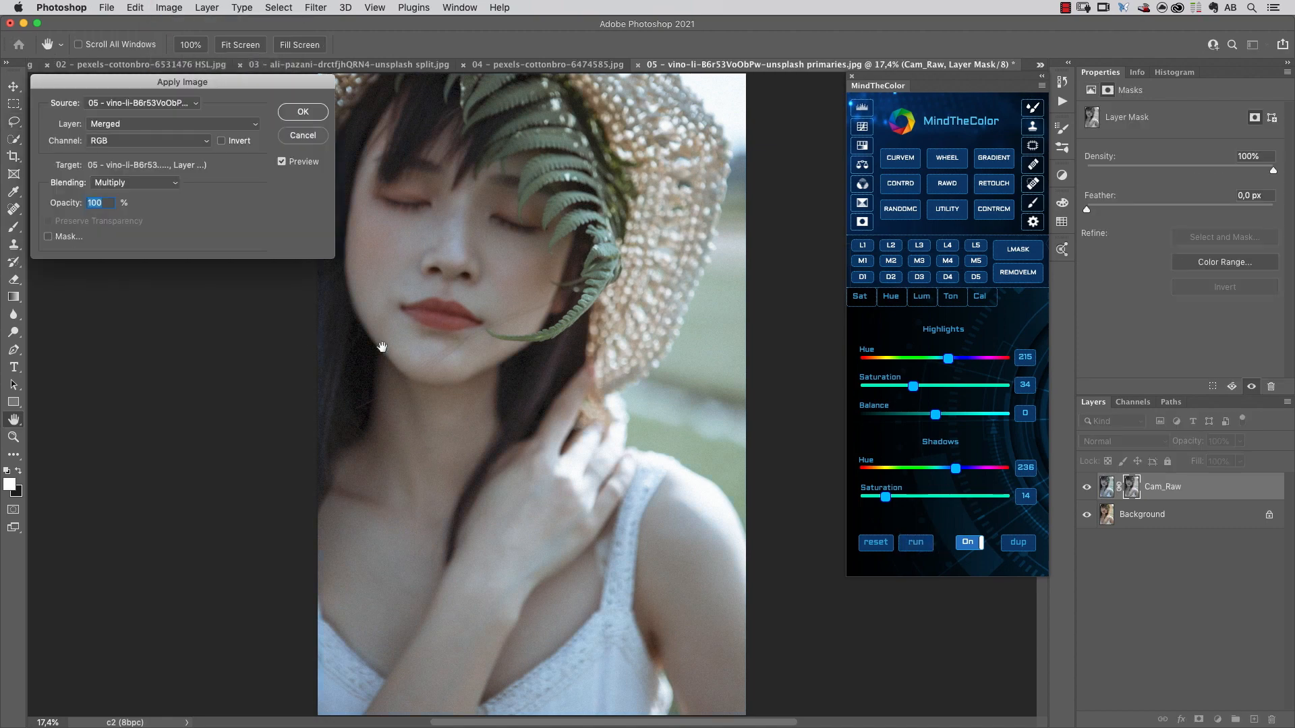
{"action": "left_click", "coordinate": [139, 184]}
{"action": "left_click", "coordinate": [146, 151]}
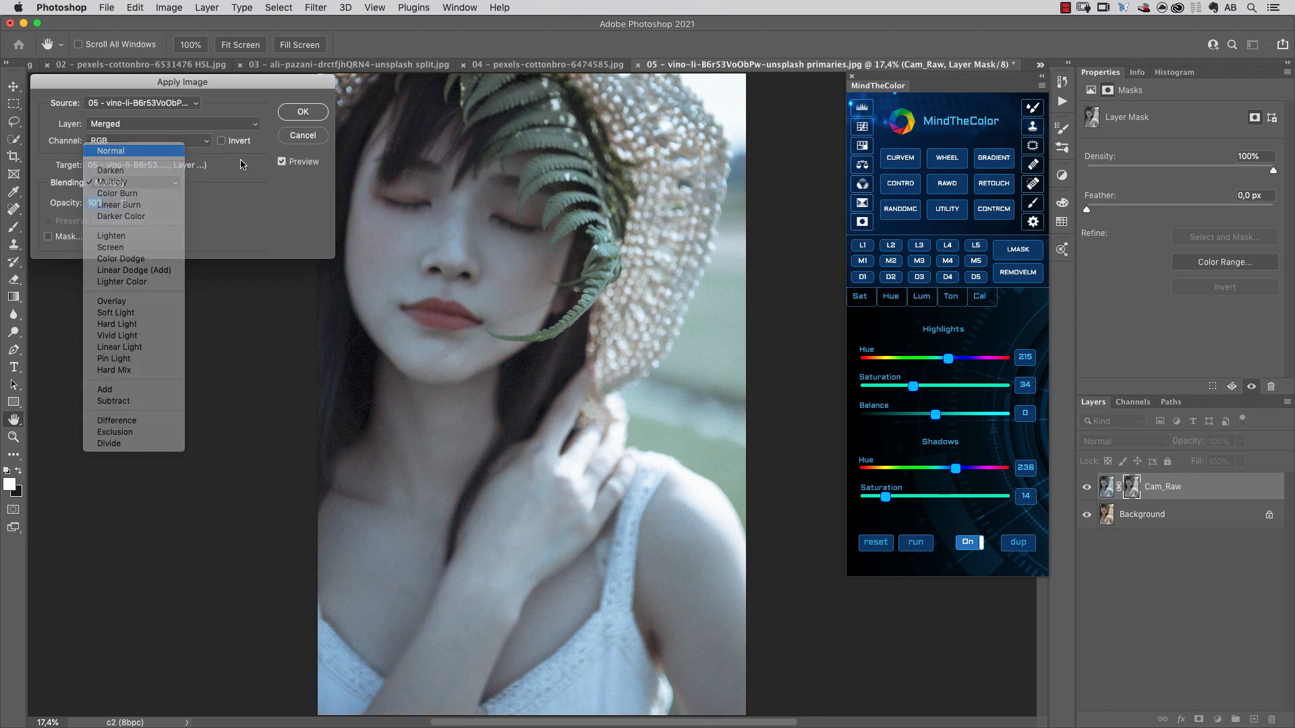
{"action": "left_click", "coordinate": [145, 140]}
{"action": "left_click", "coordinate": [143, 195]}
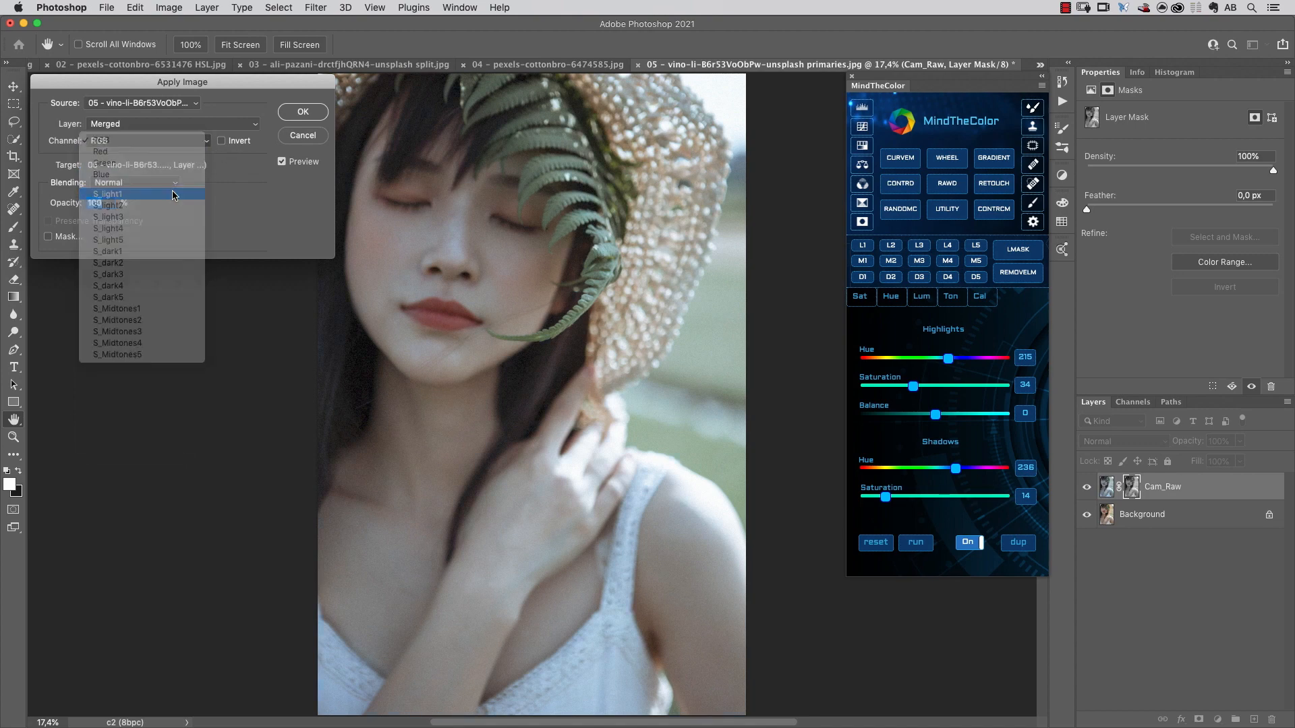
{"action": "left_click", "coordinate": [304, 162]}
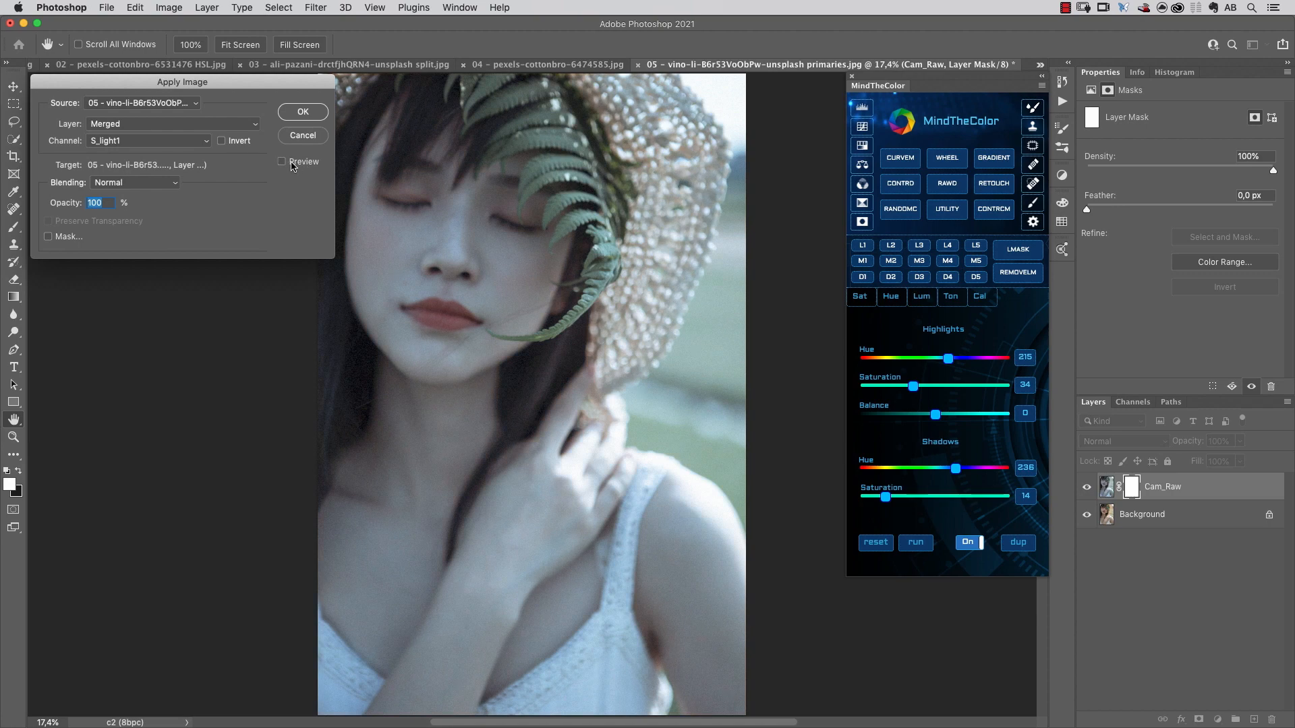
{"action": "left_click", "coordinate": [283, 162]}
{"action": "left_click", "coordinate": [283, 165]}
{"action": "left_click", "coordinate": [282, 166]}
Try the S_light2, S_dark1 and S_dark2 channels as the Apply Image source for the mask.
{"action": "left_click", "coordinate": [139, 141]}
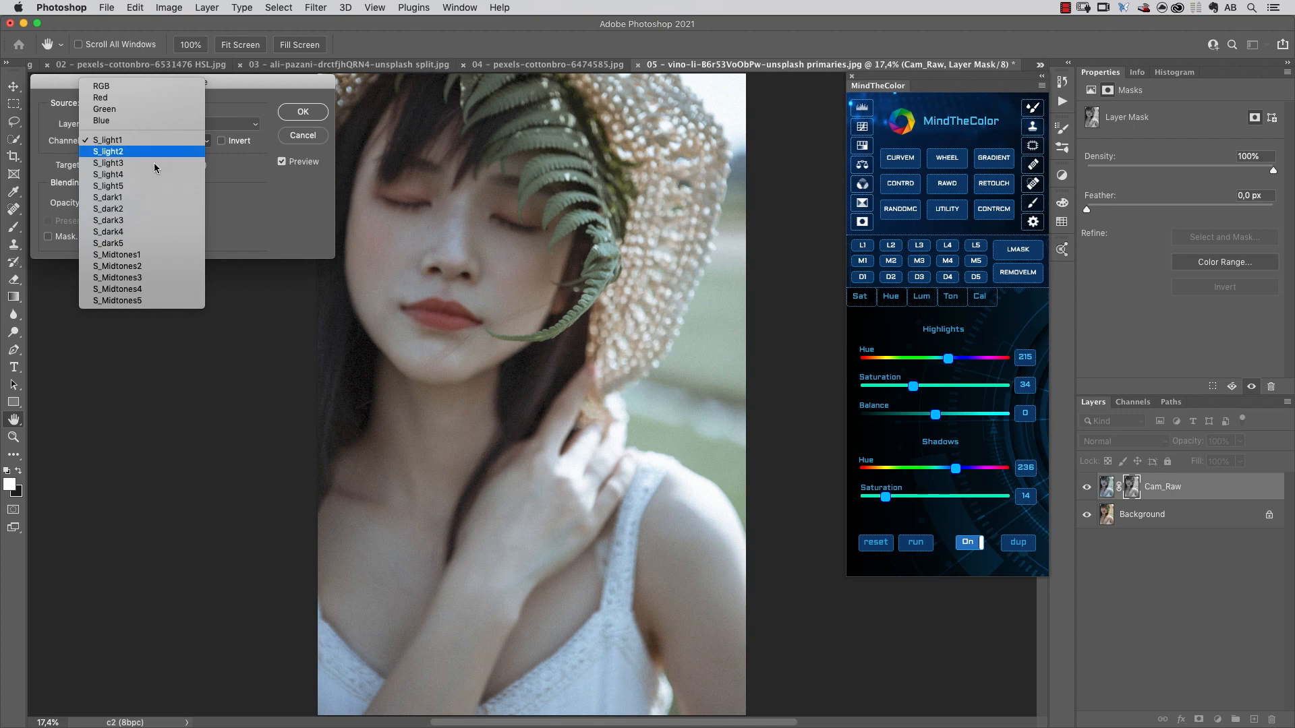
{"action": "left_click", "coordinate": [154, 152]}
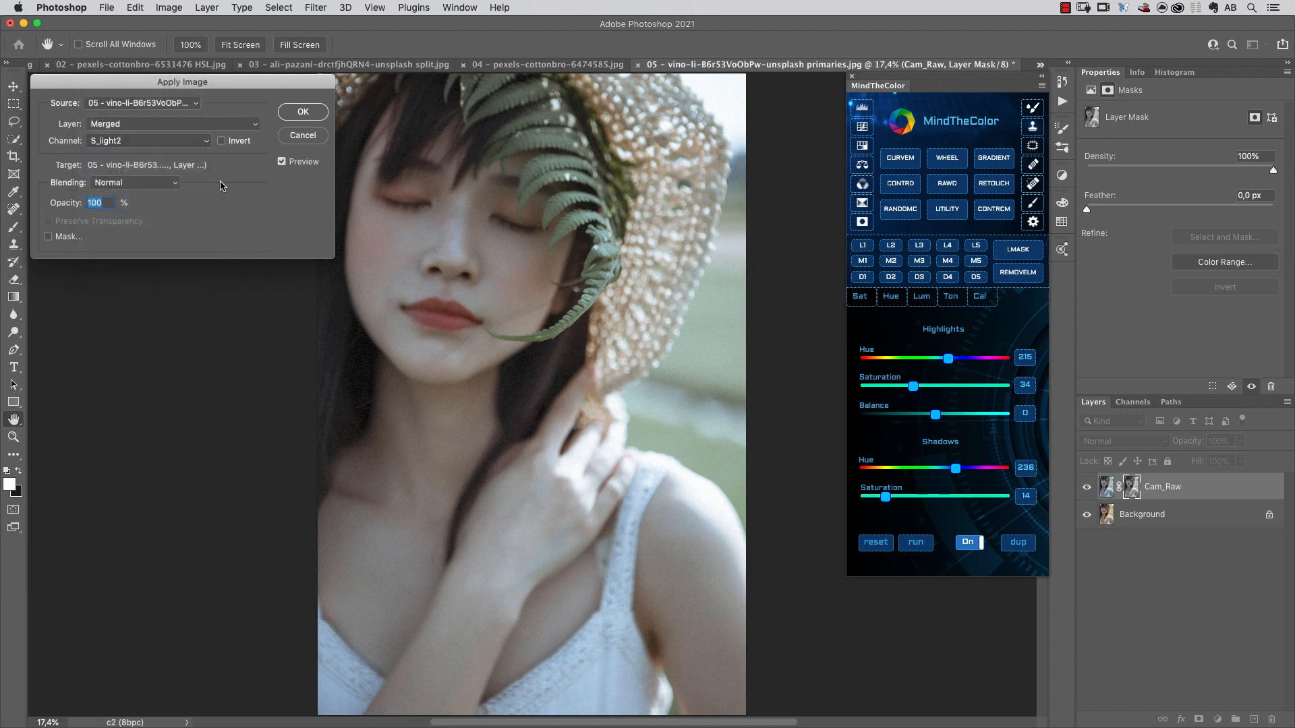
{"action": "left_click", "coordinate": [201, 145]}
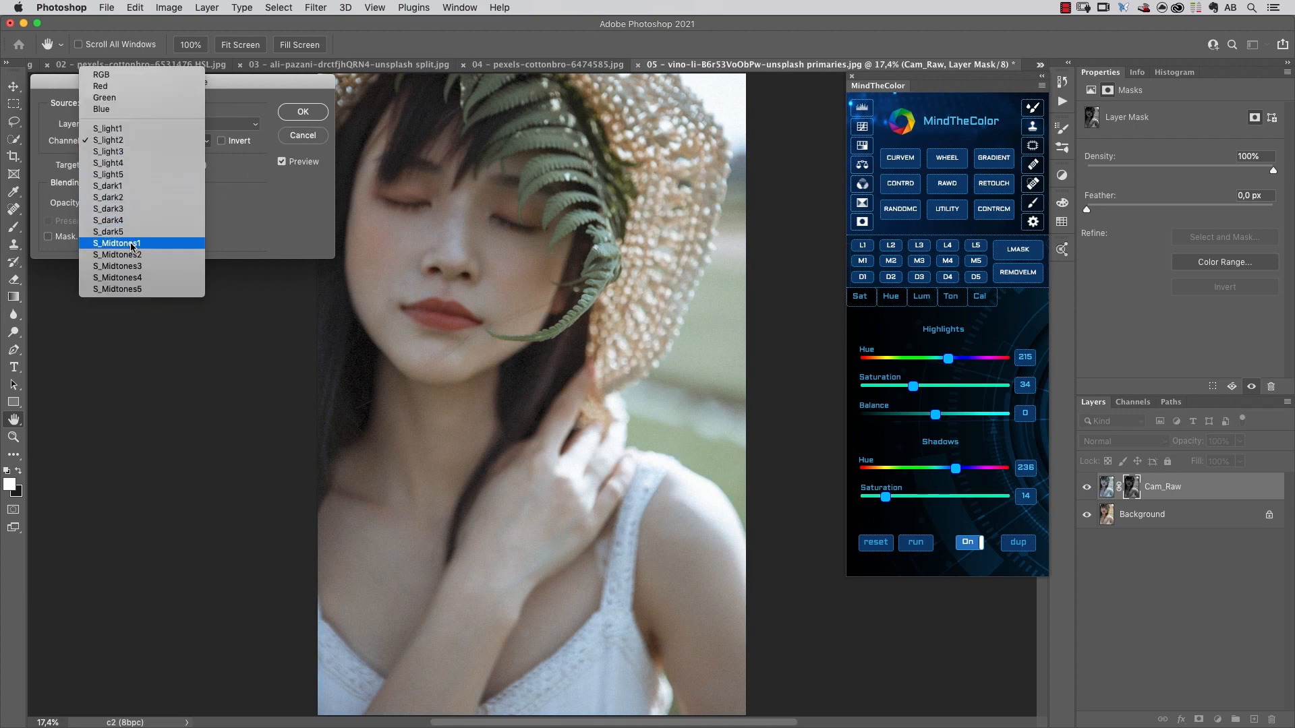
{"action": "left_click", "coordinate": [231, 206]}
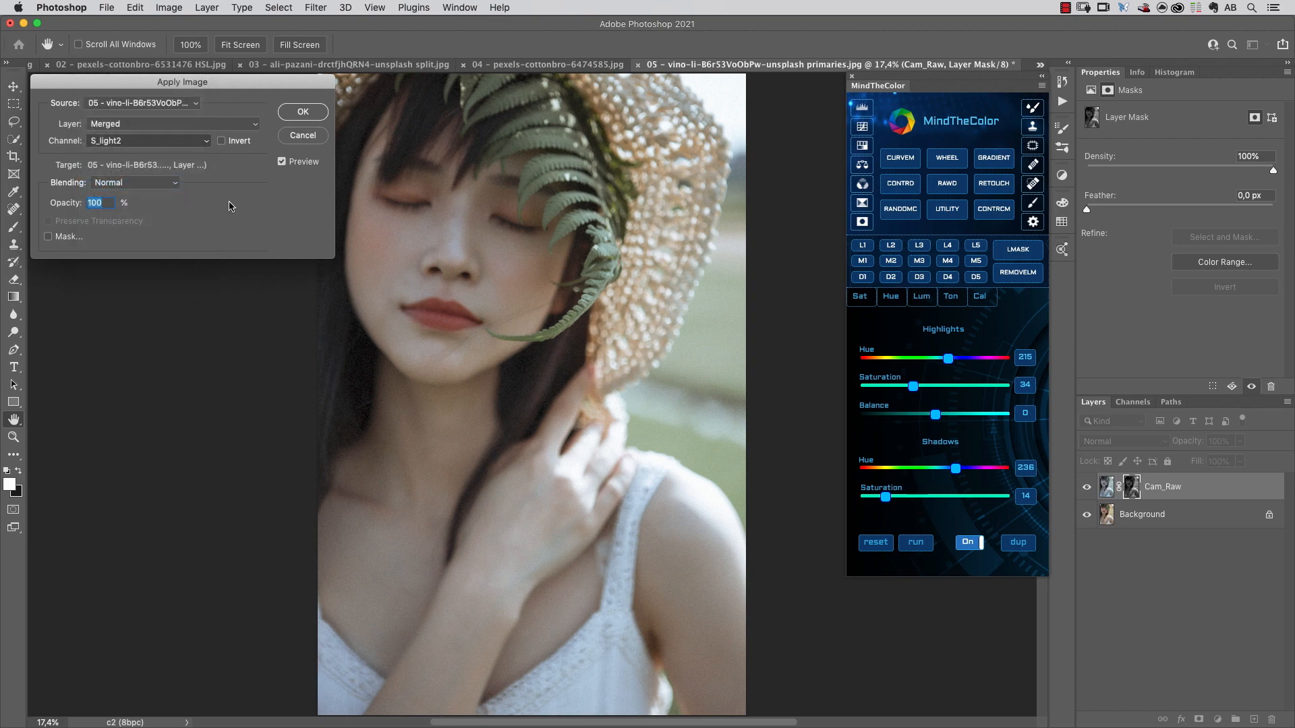
{"action": "left_click", "coordinate": [295, 163]}
{"action": "left_click", "coordinate": [299, 166]}
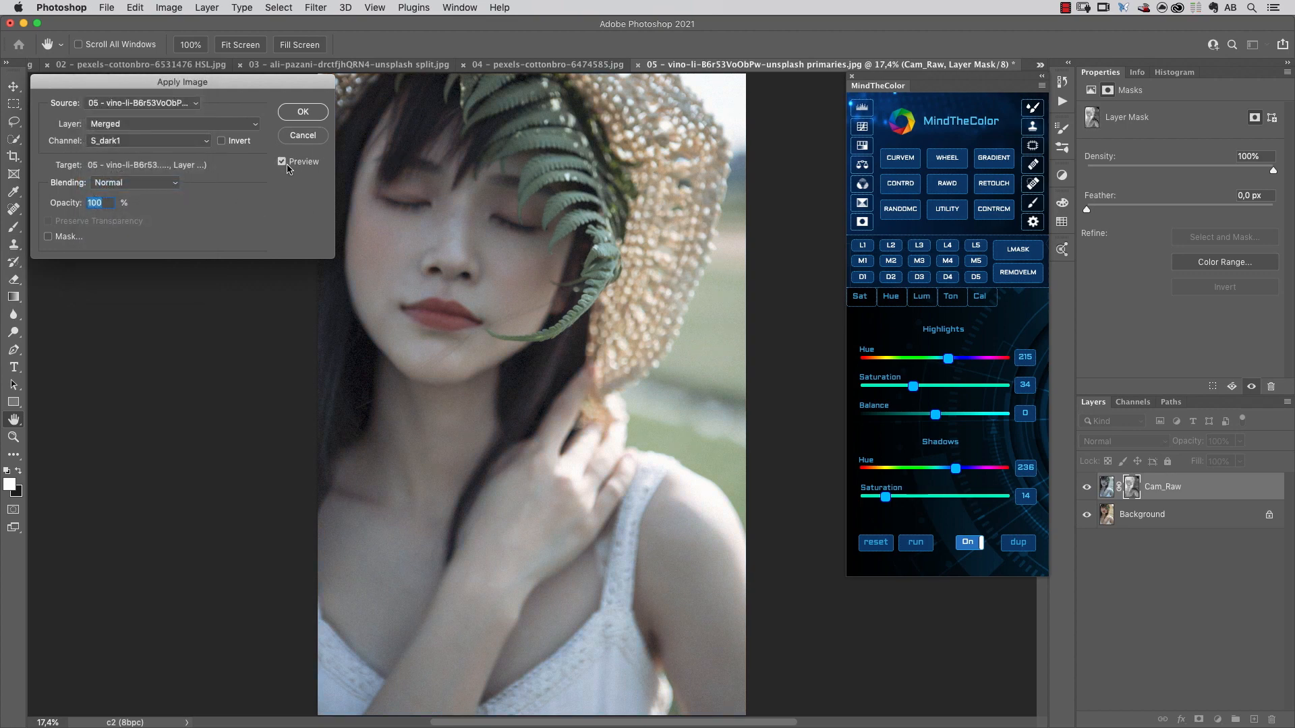
{"action": "left_click", "coordinate": [187, 147]}
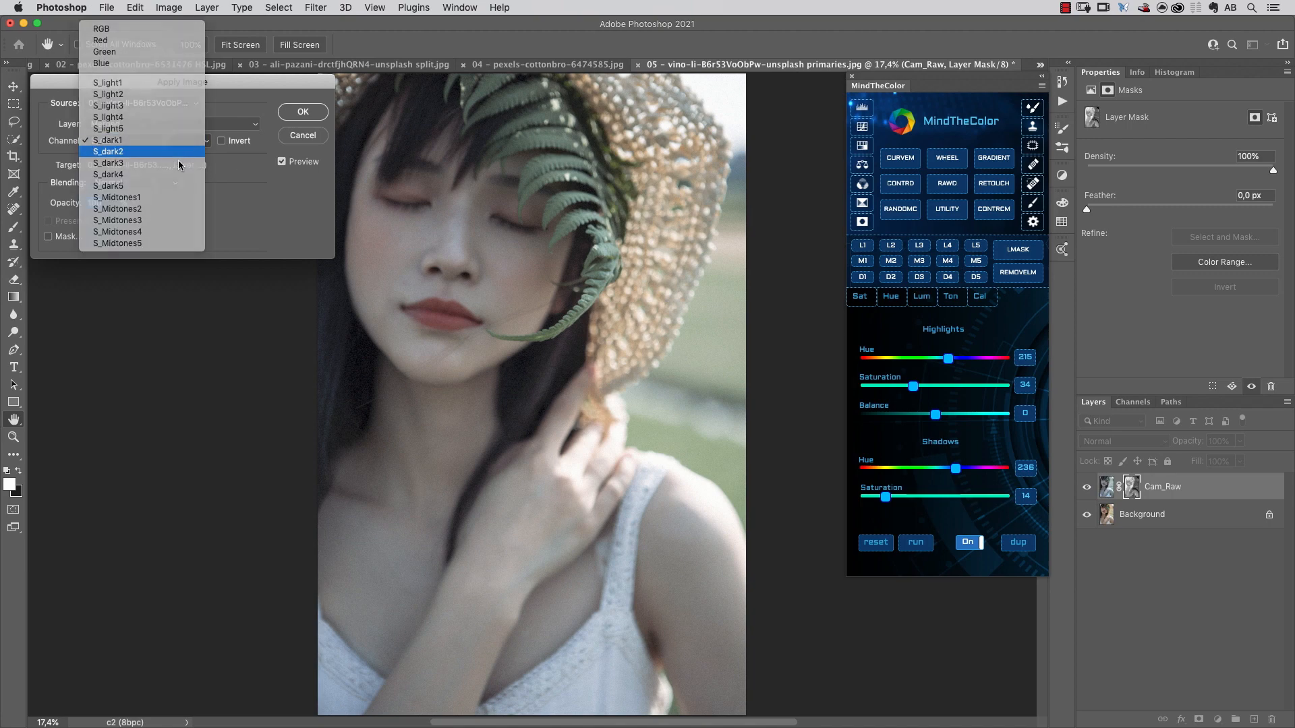
{"action": "left_click", "coordinate": [180, 162]}
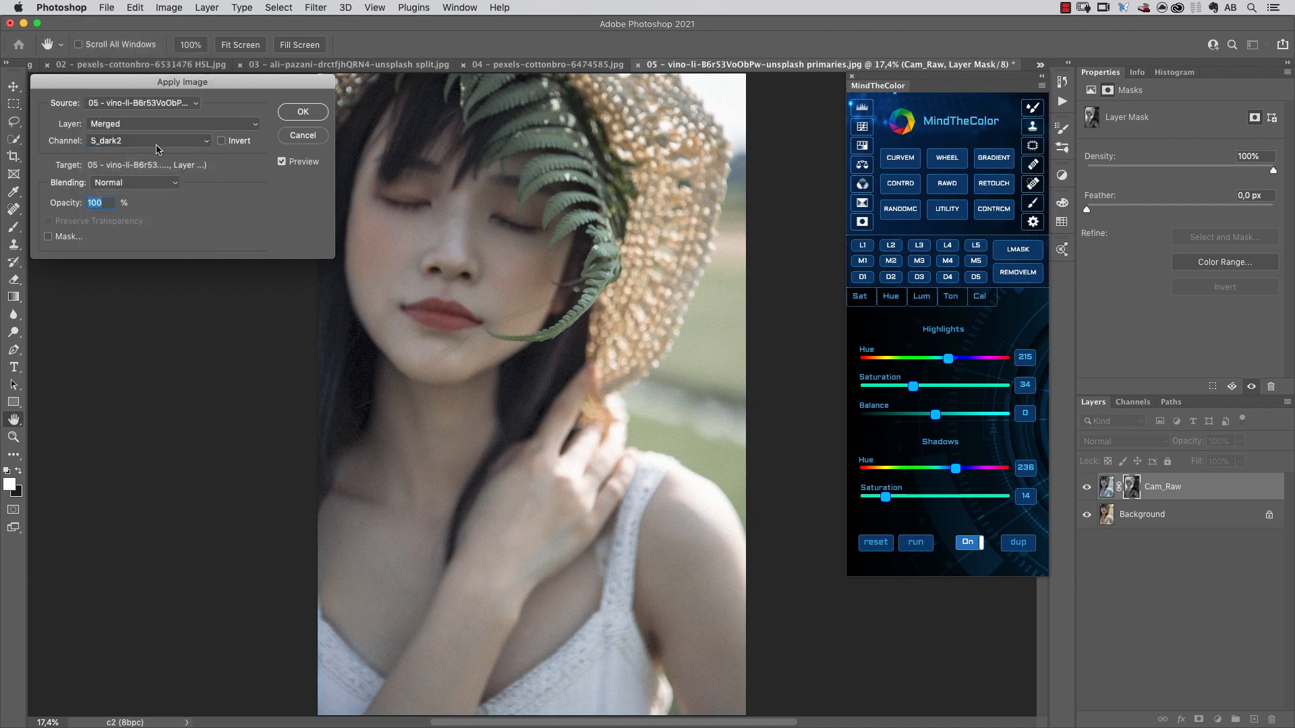
Apply the S_dark1 channel to the Cam_Raw layer mask and display the mask by itself.
{"action": "left_click", "coordinate": [155, 143]}
{"action": "left_click", "coordinate": [152, 130]}
{"action": "left_click", "coordinate": [319, 114]}
{"action": "key", "text": "l"}
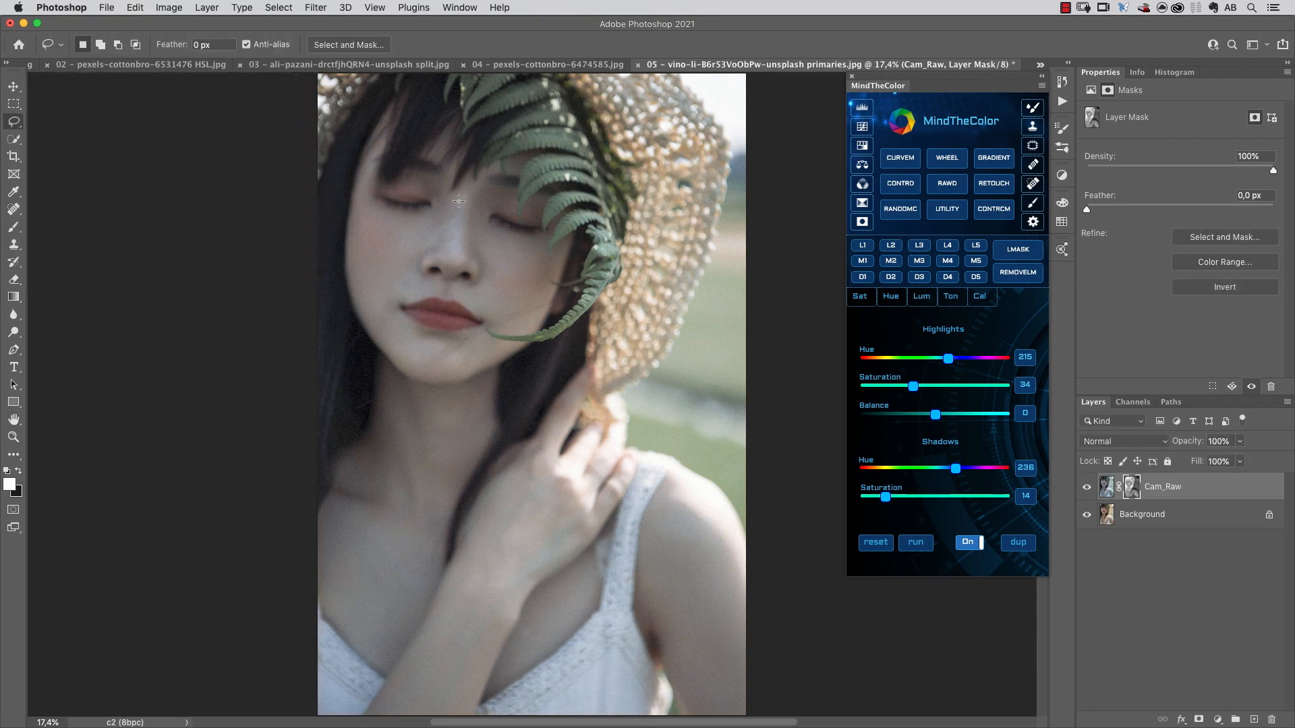
{"action": "left_click", "coordinate": [1130, 488], "text": "alt"}
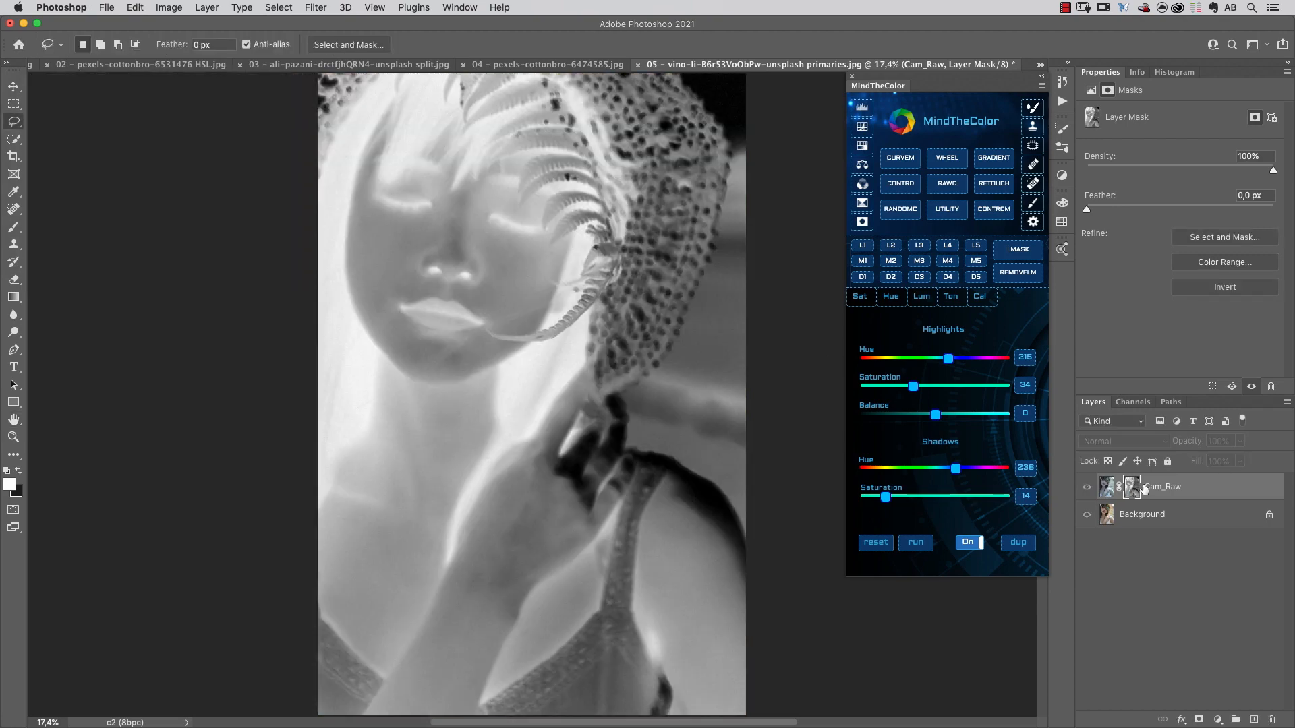
Leave the mask-only view and select the Cam_Raw layer's image instead of its mask.
{"action": "left_click", "coordinate": [1106, 488]}
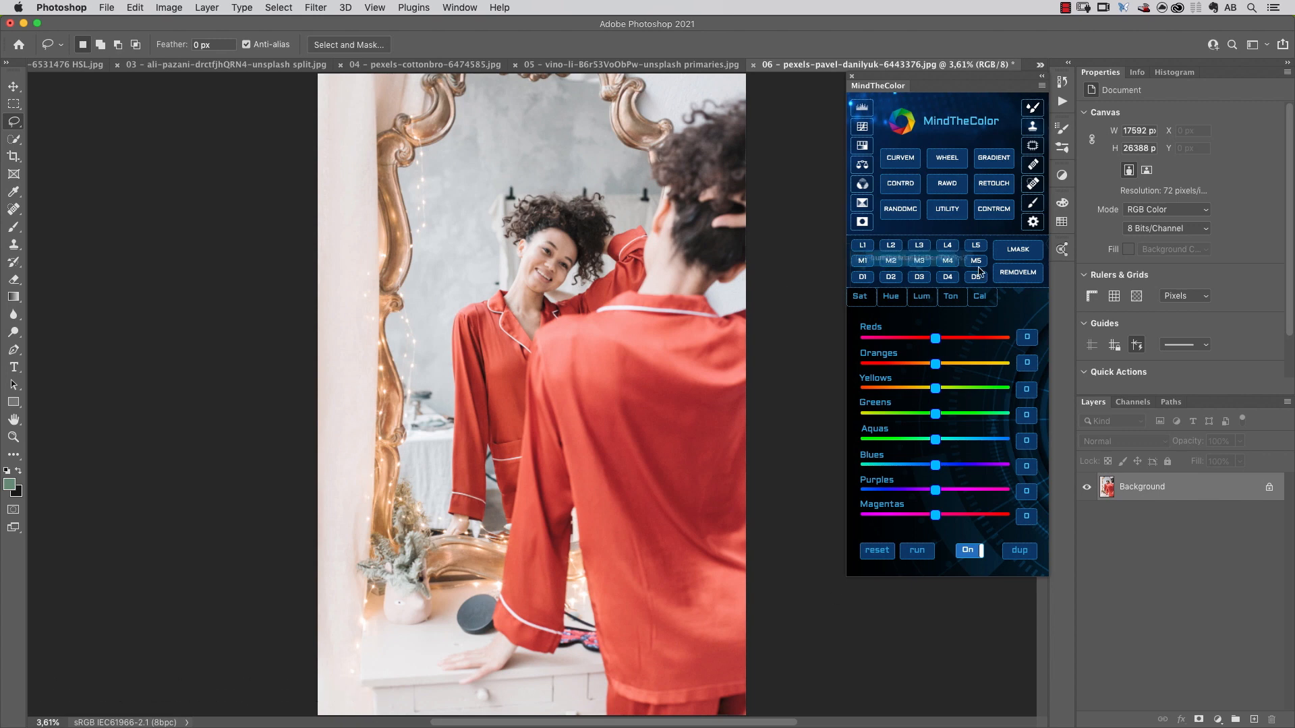
Display the photo's document info, try a Reds hue of 51 on the full-size image, and delete the resulting Cam_Raw layer.
{"action": "left_click", "coordinate": [1140, 73]}
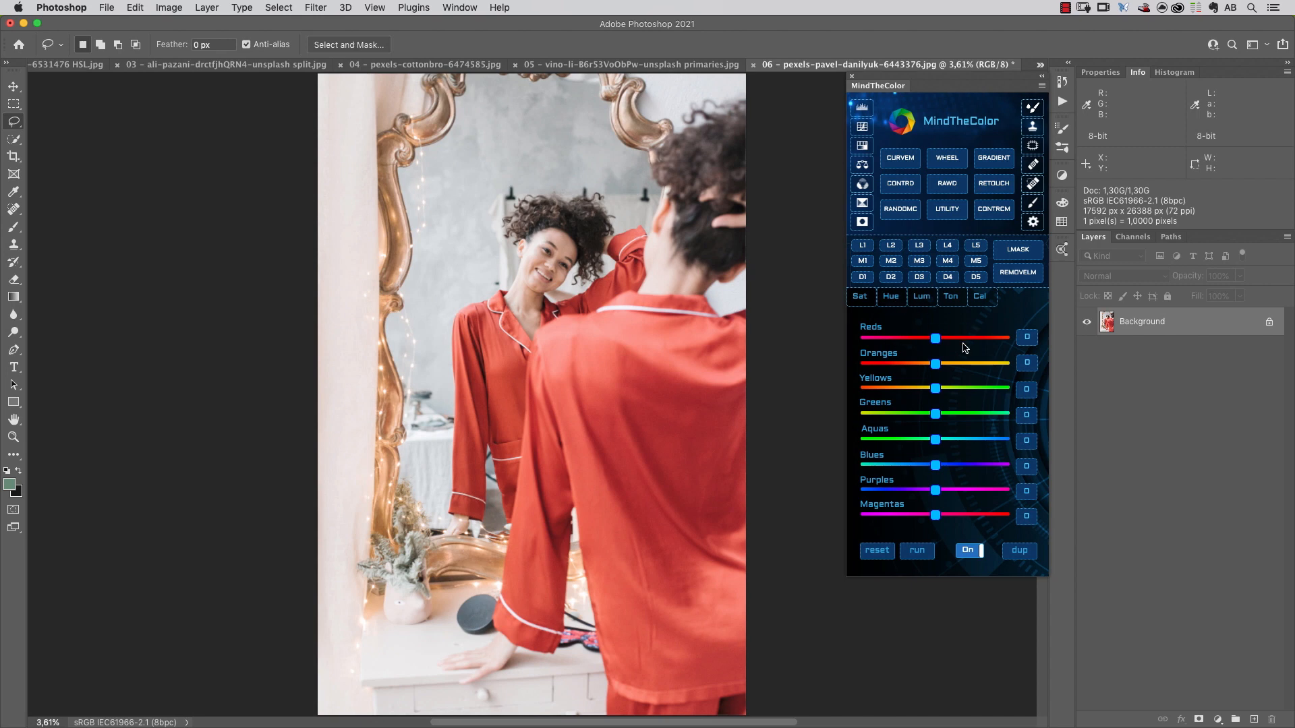
{"action": "left_click_drag", "start_coordinate": [939, 339], "coordinate": [972, 339]}
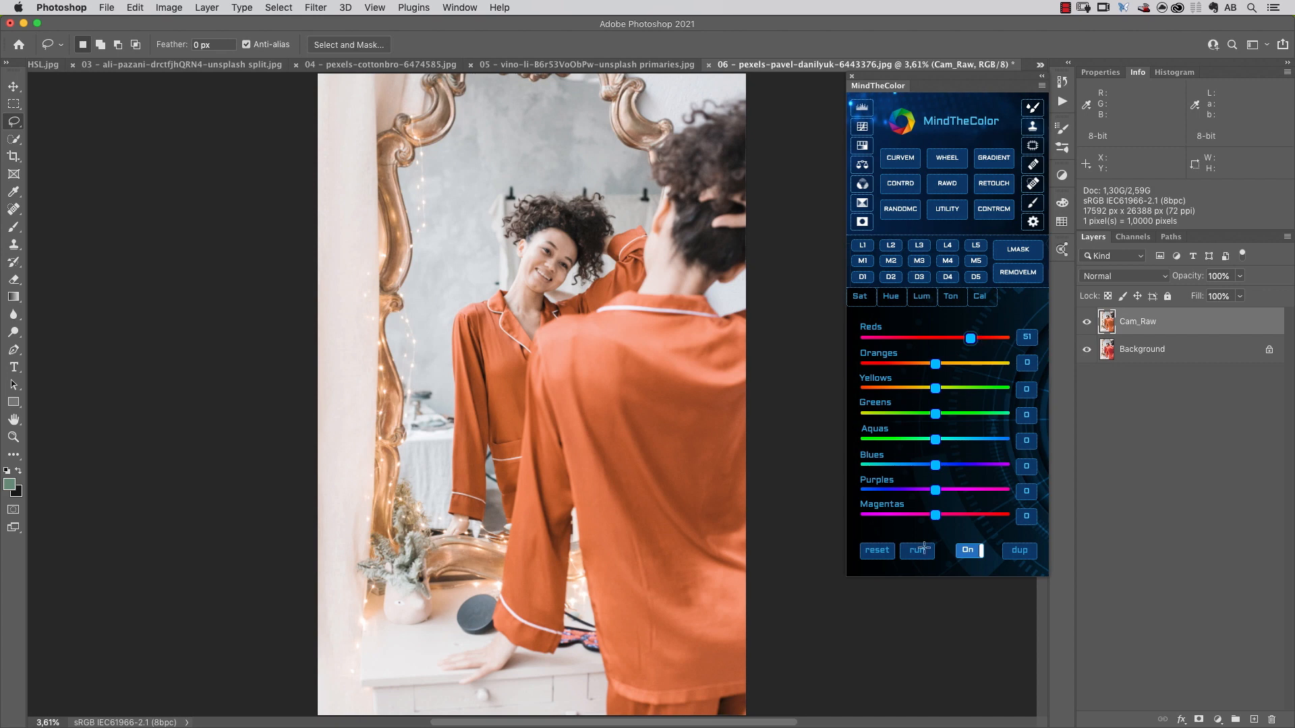
{"action": "left_click_drag", "start_coordinate": [1195, 327], "coordinate": [1271, 720]}
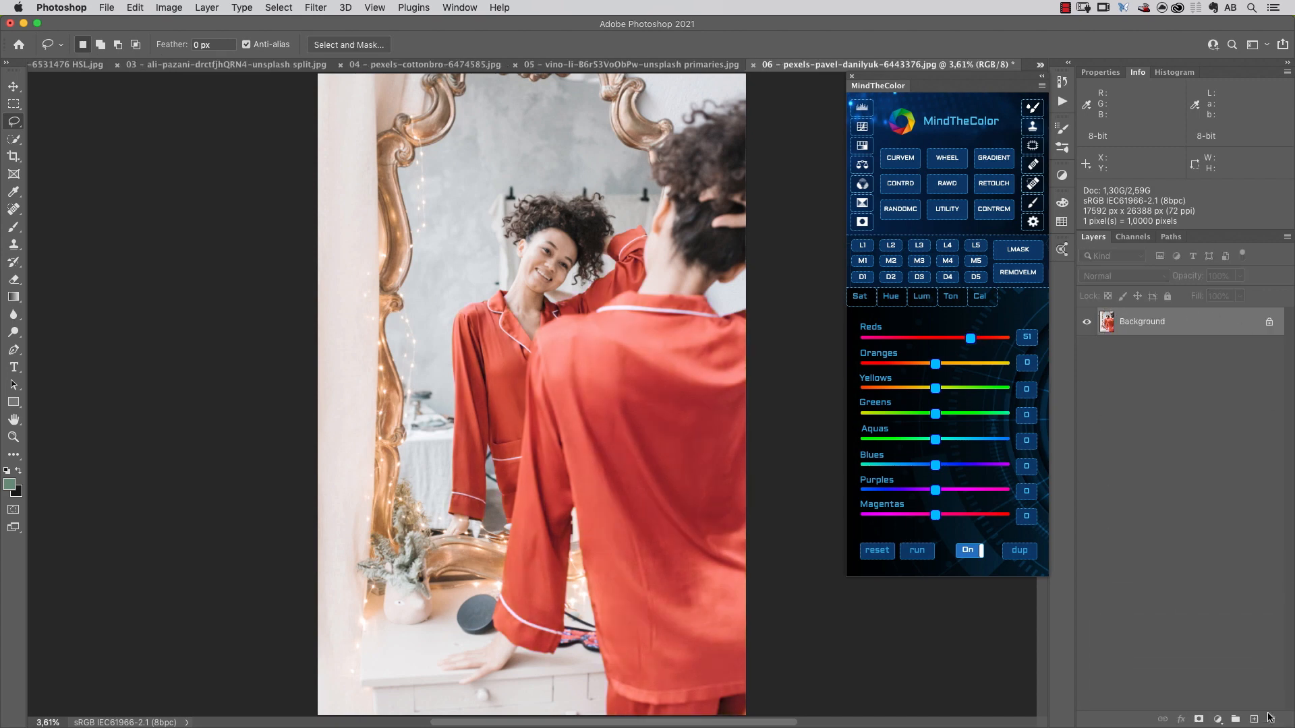
Make a small preview duplicate of the photo and set its hue values to Reds 46, Oranges 39 and Yellows -52.
{"action": "left_click", "coordinate": [1020, 551]}
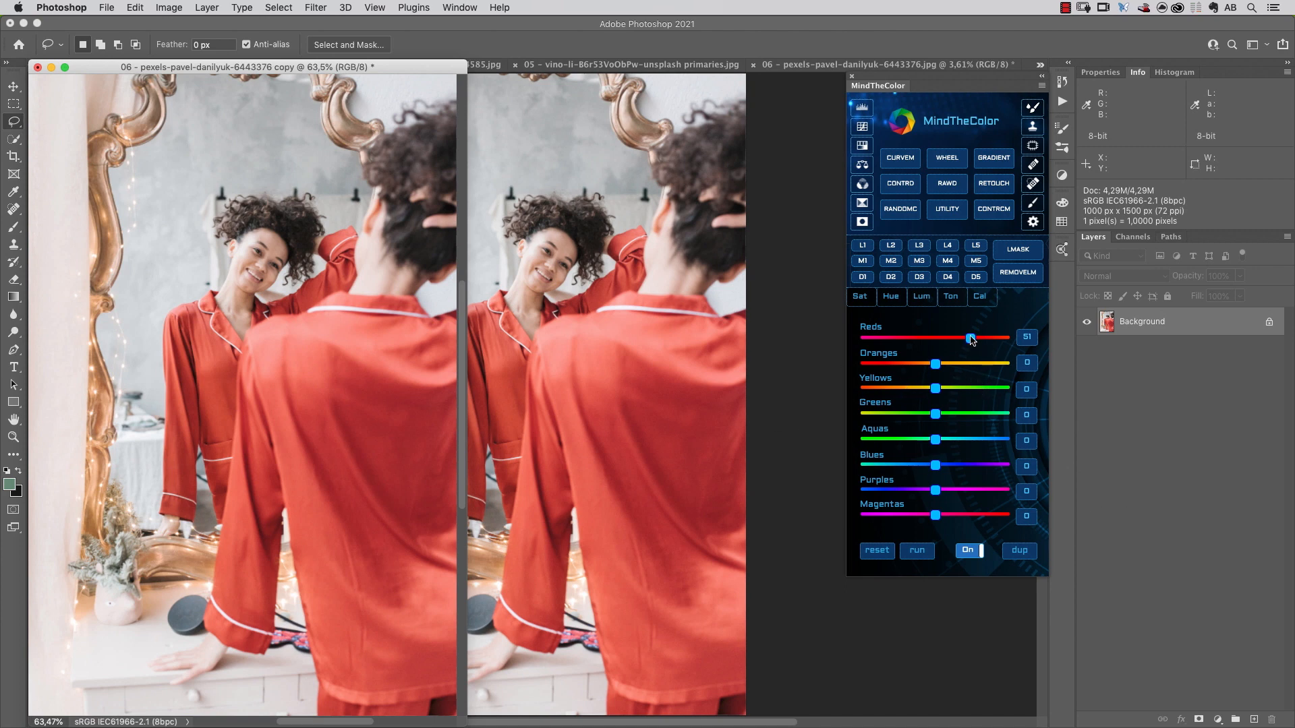
{"action": "mouse_move", "coordinate": [971, 339]}
{"action": "left_mouse_down"}
{"action": "mouse_move", "coordinate": [952, 339]}
{"action": "mouse_move", "coordinate": [966, 339]}
{"action": "left_mouse_up"}
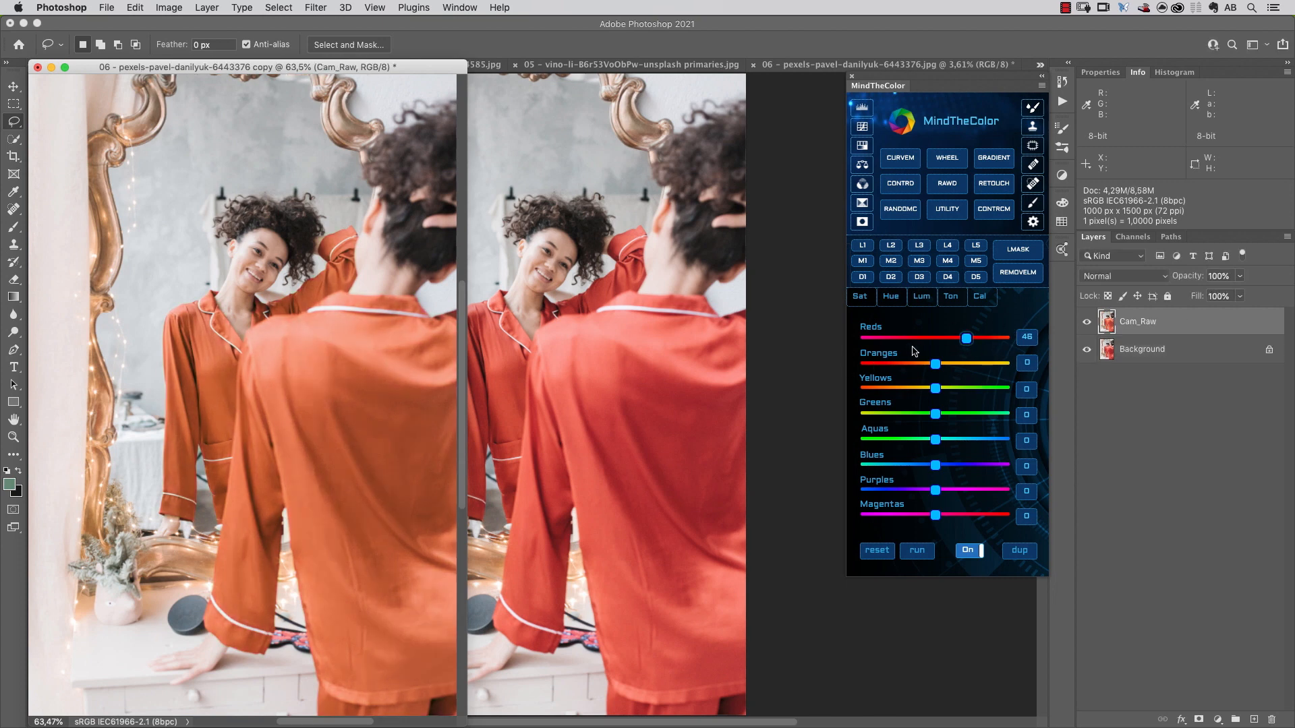
{"action": "left_click_drag", "start_coordinate": [929, 370], "coordinate": [961, 368]}
Return to the full-size photo and run the current hue settings on it as a new layer.
{"action": "left_click", "coordinate": [806, 192]}
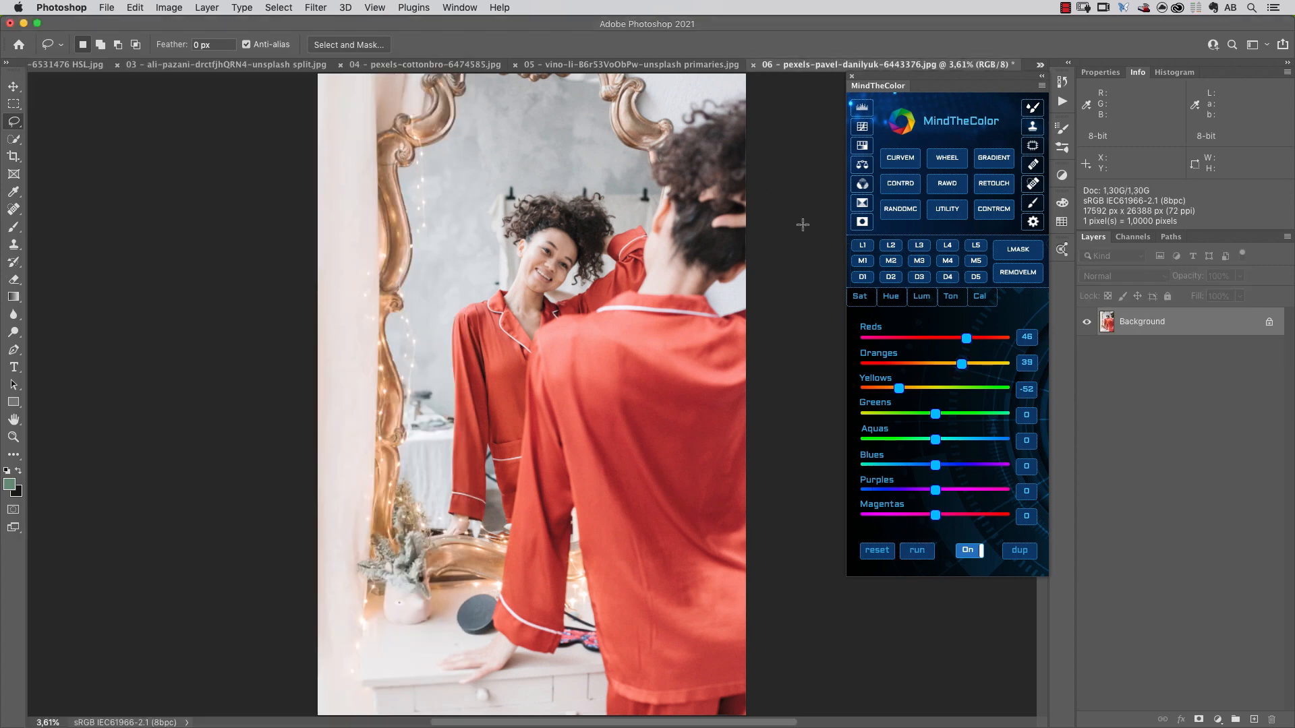
{"action": "left_click", "coordinate": [917, 550]}
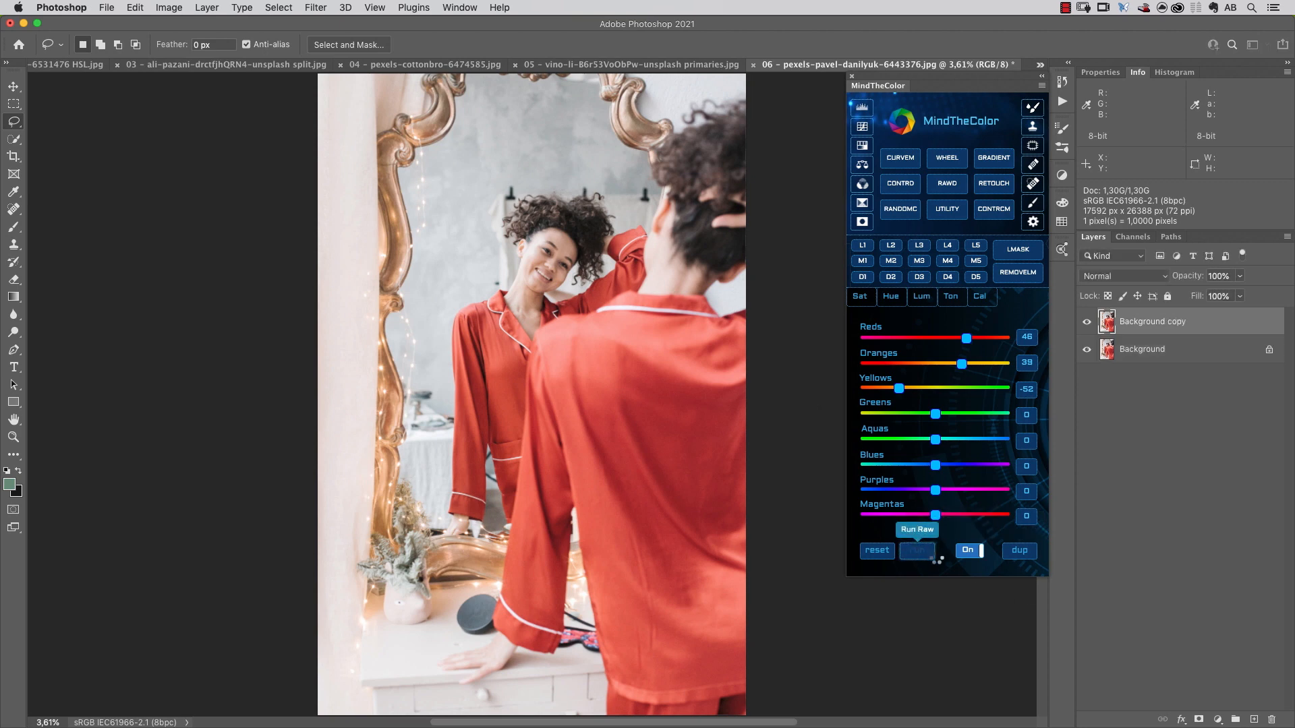